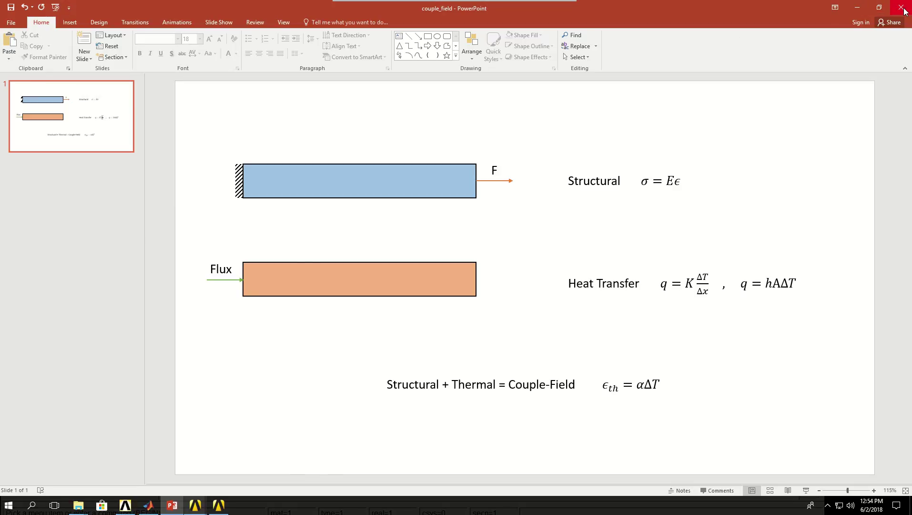
Close the PowerPoint presentation and enter the preprocessor with /PREP7.
{"action": "left_click", "coordinate": [902, 9]}
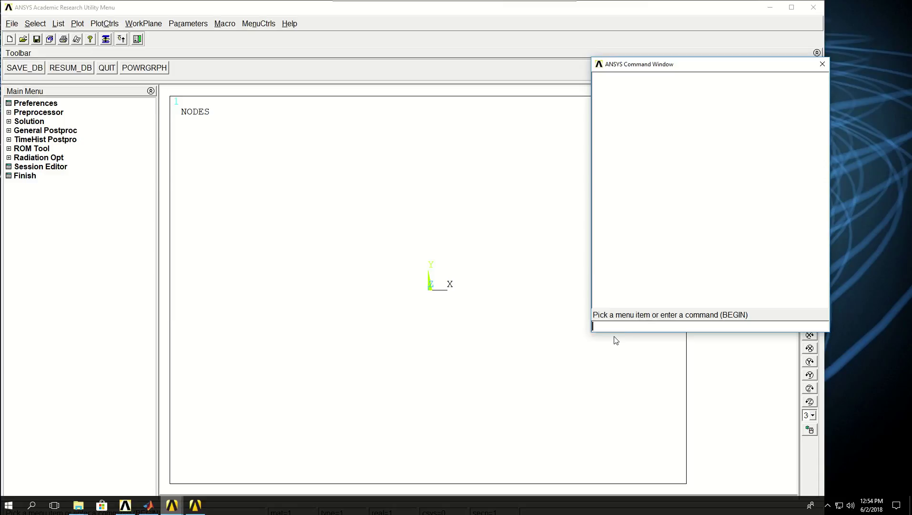
{"action": "type", "text": "/PREP"}
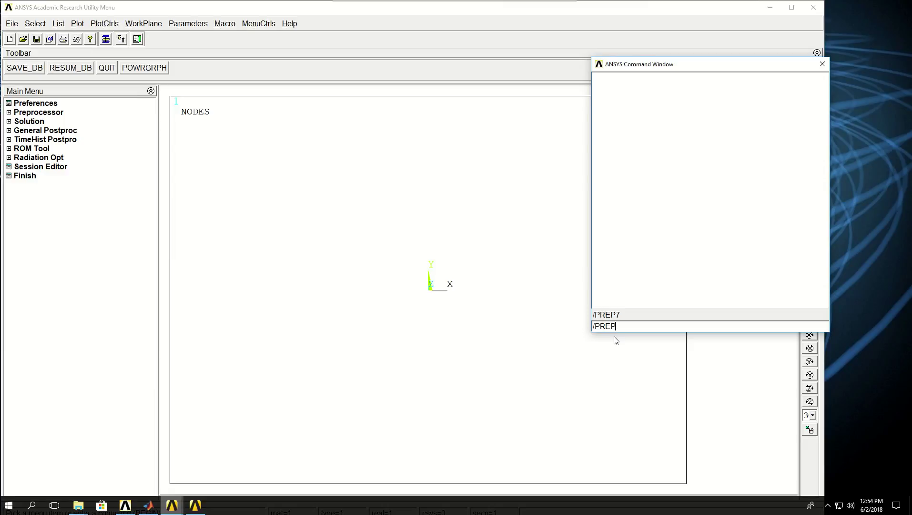
{"action": "type", "text": "7"}
{"action": "key", "text": "Return"}
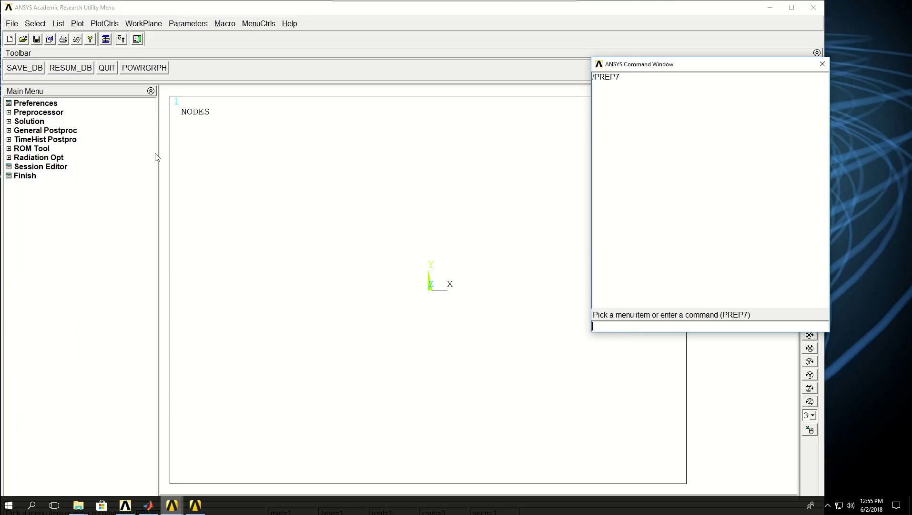
Open the Element Types list and start adding a new element type.
{"action": "left_click", "coordinate": [51, 113]}
{"action": "left_click", "coordinate": [49, 123]}
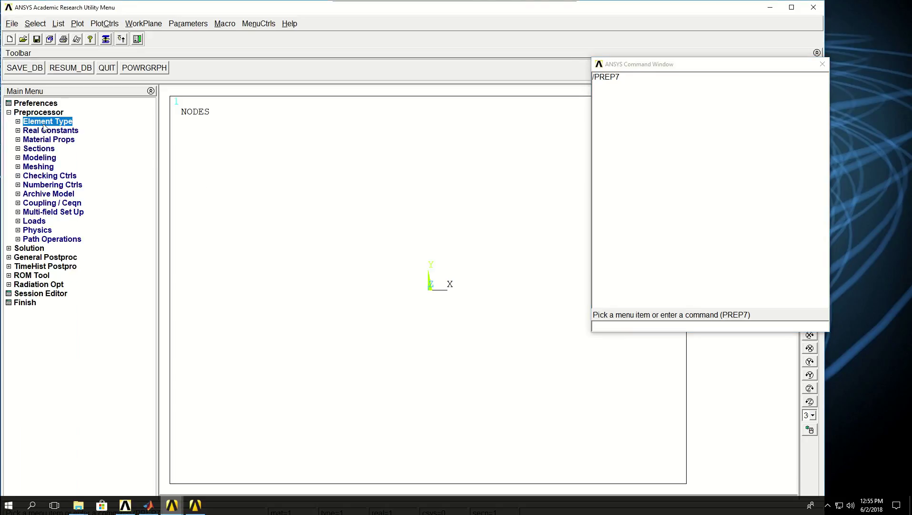
{"action": "left_click", "coordinate": [53, 131]}
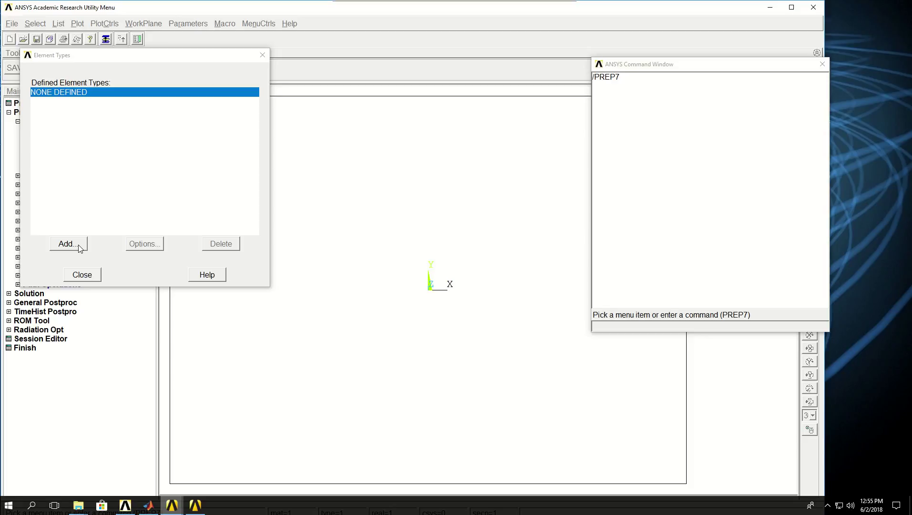
{"action": "left_click", "coordinate": [77, 245]}
{"action": "left_click_drag", "start_coordinate": [470, 197], "coordinate": [470, 73]}
Browse the element library to the Coupled Field category, then cancel without adding anything.
{"action": "left_click", "coordinate": [520, 135]}
{"action": "left_click", "coordinate": [520, 135]}
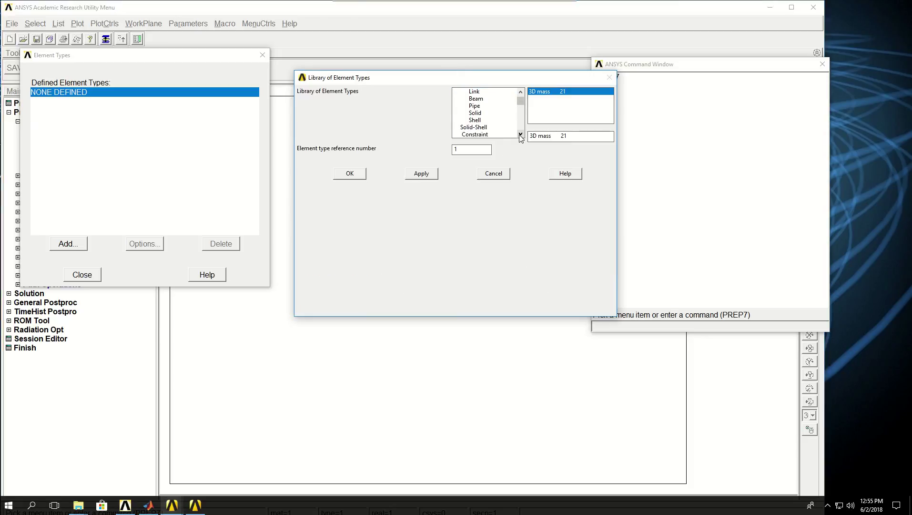
{"action": "left_click", "coordinate": [520, 134]}
{"action": "left_click", "coordinate": [520, 135]}
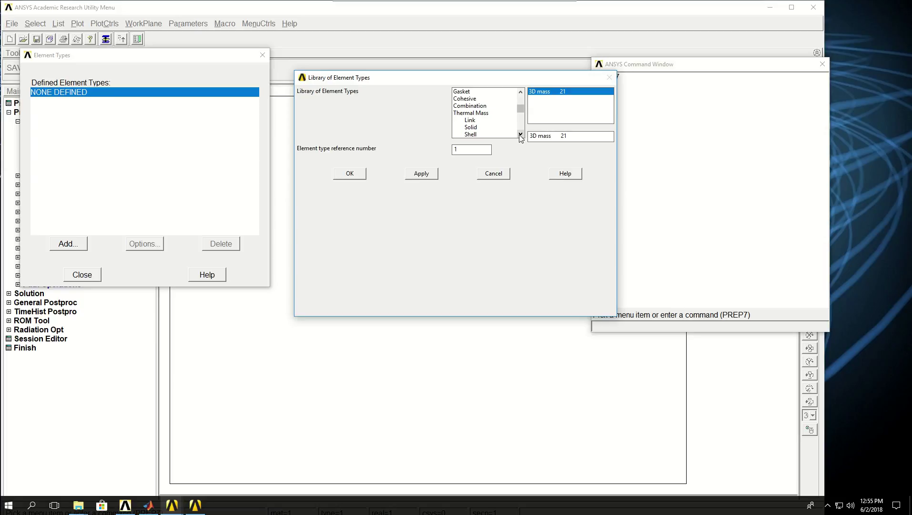
{"action": "left_click", "coordinate": [520, 134]}
{"action": "left_click", "coordinate": [521, 134]}
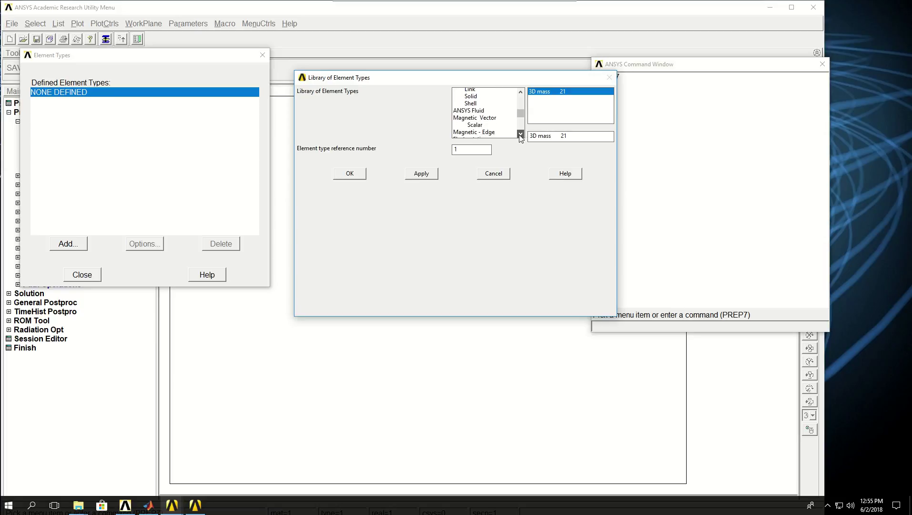
{"action": "left_click", "coordinate": [521, 135]}
{"action": "left_click", "coordinate": [520, 135]}
{"action": "left_click", "coordinate": [521, 135]}
{"action": "left_click", "coordinate": [521, 134]}
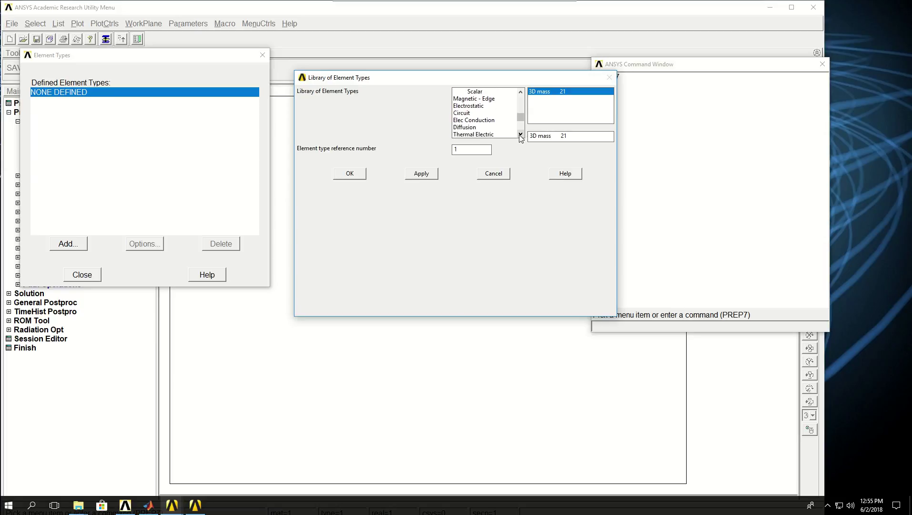
{"action": "left_click", "coordinate": [520, 135]}
{"action": "left_click", "coordinate": [521, 135]}
{"action": "left_click", "coordinate": [465, 127]}
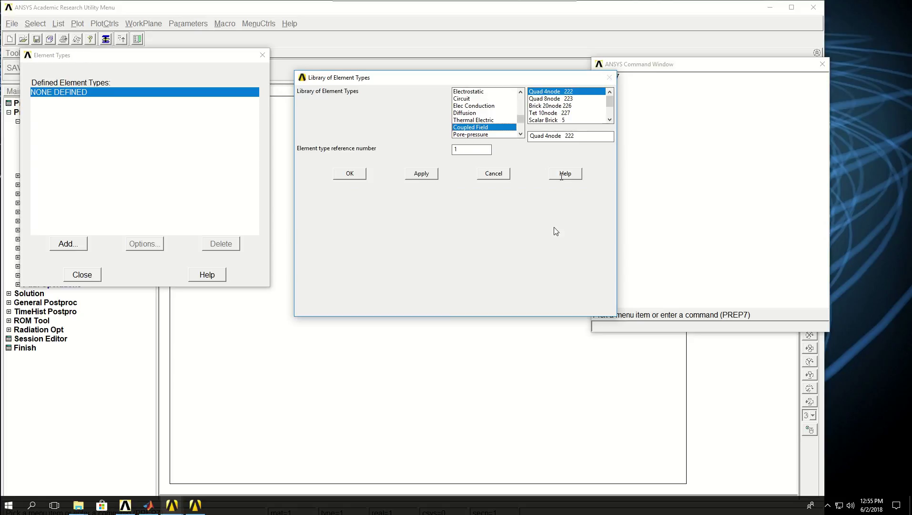
{"action": "left_click", "coordinate": [493, 174]}
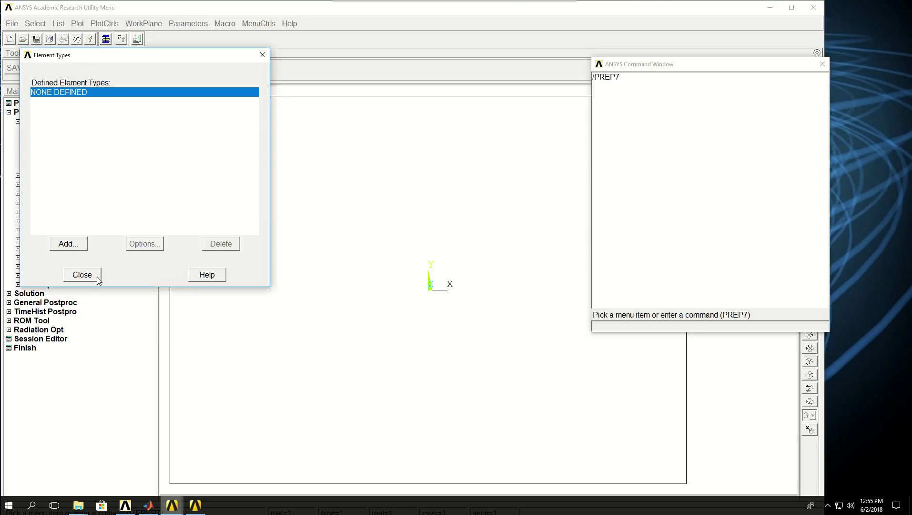
Close the Element Types list and read through the SOLID226 element reference.
{"action": "left_click", "coordinate": [95, 276]}
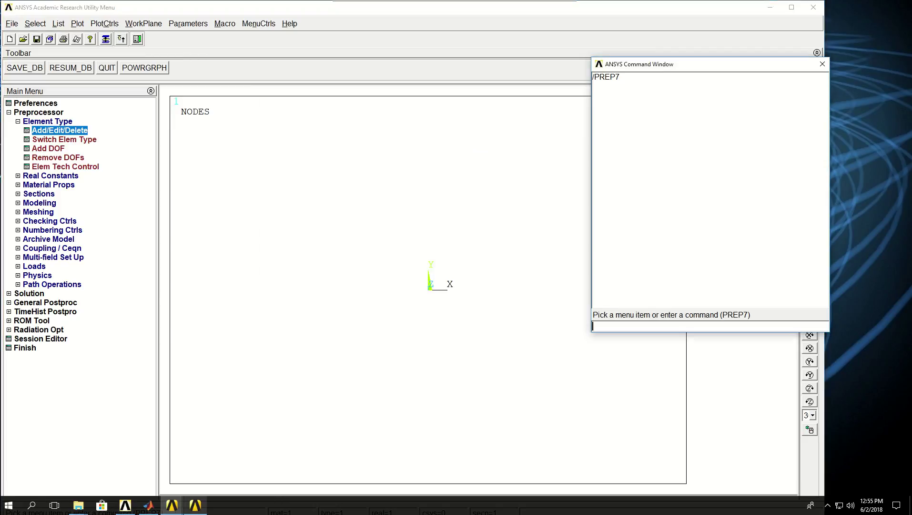
{"action": "left_click", "coordinate": [195, 506]}
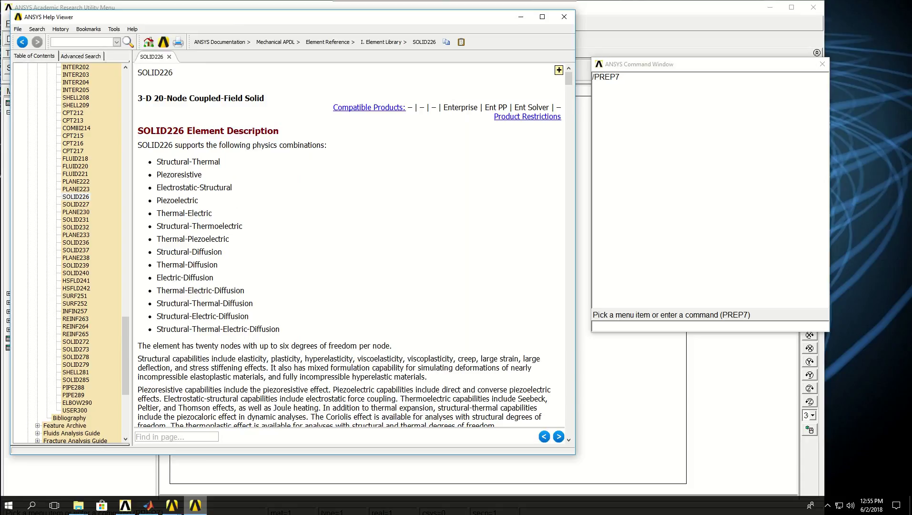
{"action": "scroll", "coordinate": [424, 199], "scroll_direction": "down", "scroll_amount": 2}
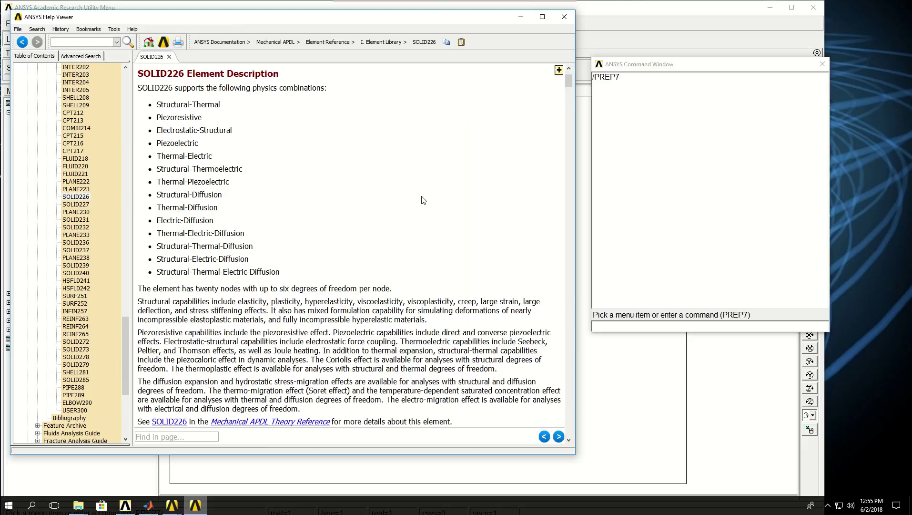
{"action": "scroll", "coordinate": [423, 200], "scroll_direction": "down", "scroll_amount": 5}
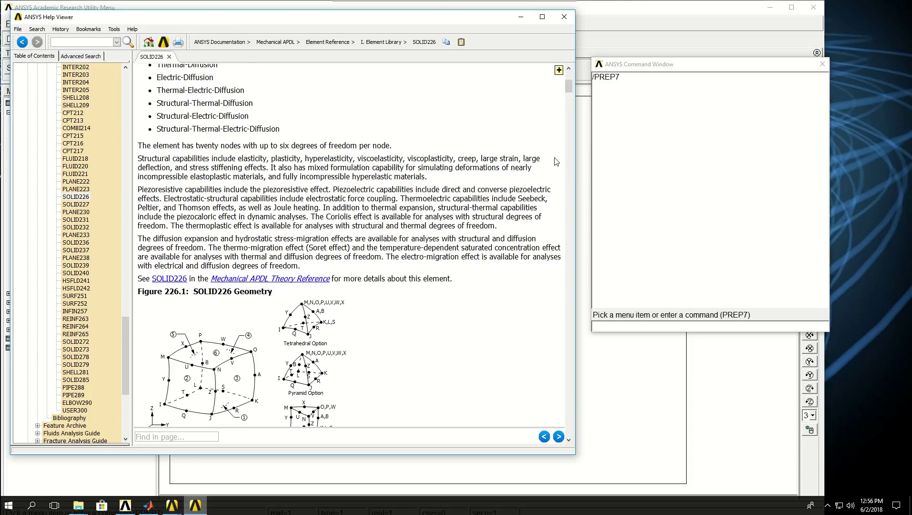
{"action": "scroll", "coordinate": [556, 162], "scroll_direction": "down", "scroll_amount": 2}
{"action": "scroll", "coordinate": [433, 241], "scroll_direction": "up", "scroll_amount": 9}
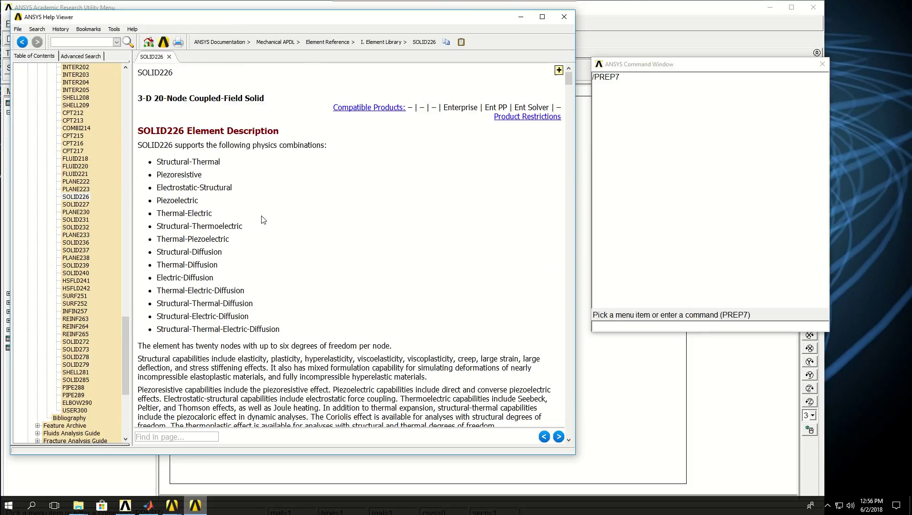
{"action": "scroll", "coordinate": [317, 198], "scroll_direction": "down", "scroll_amount": 8}
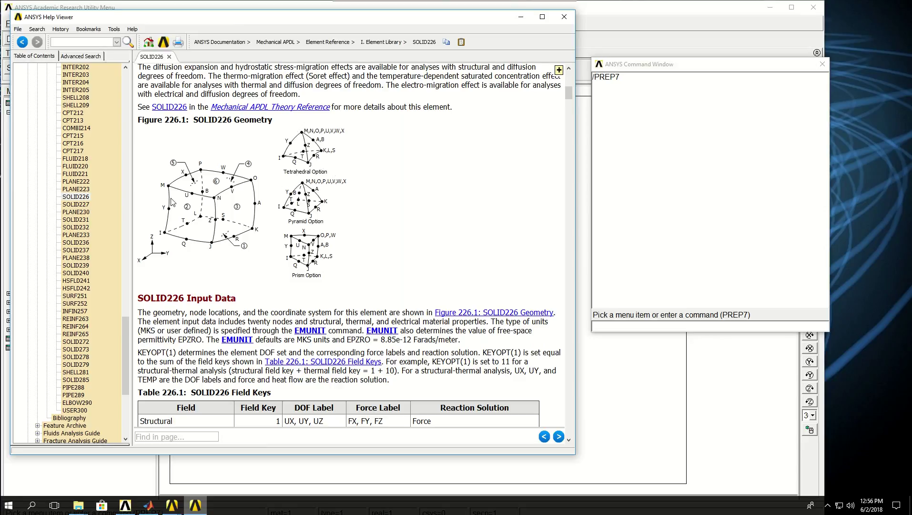
Compare with the SOLID227 reference page, then return to SOLID226.
{"action": "left_click", "coordinate": [85, 205]}
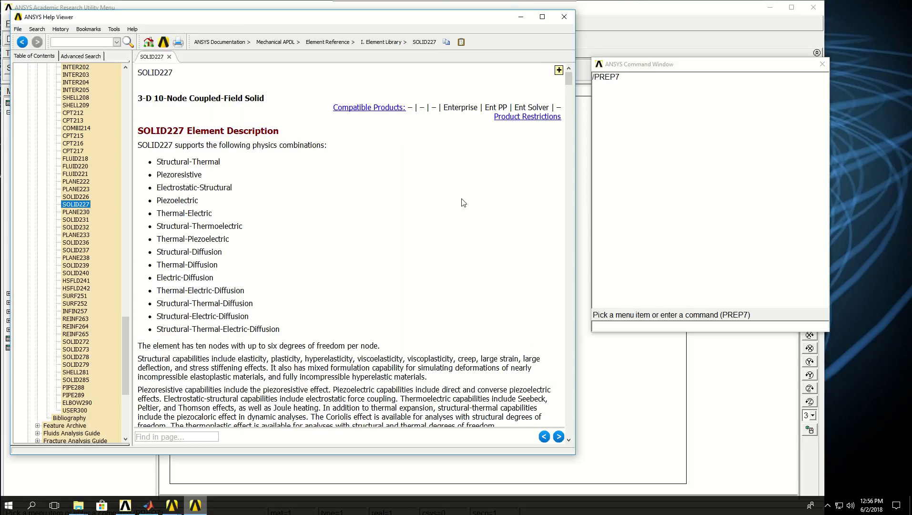
{"action": "scroll", "coordinate": [460, 202], "scroll_direction": "down", "scroll_amount": 8}
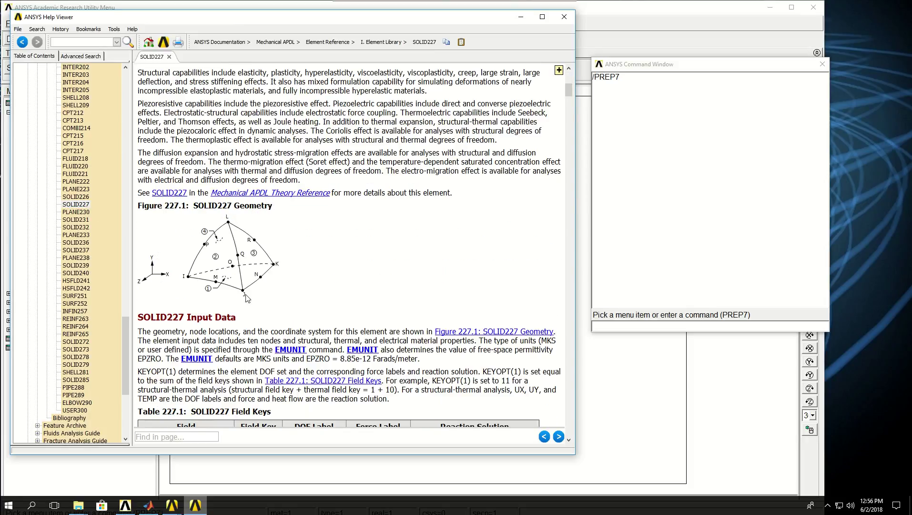
{"action": "left_click", "coordinate": [73, 196]}
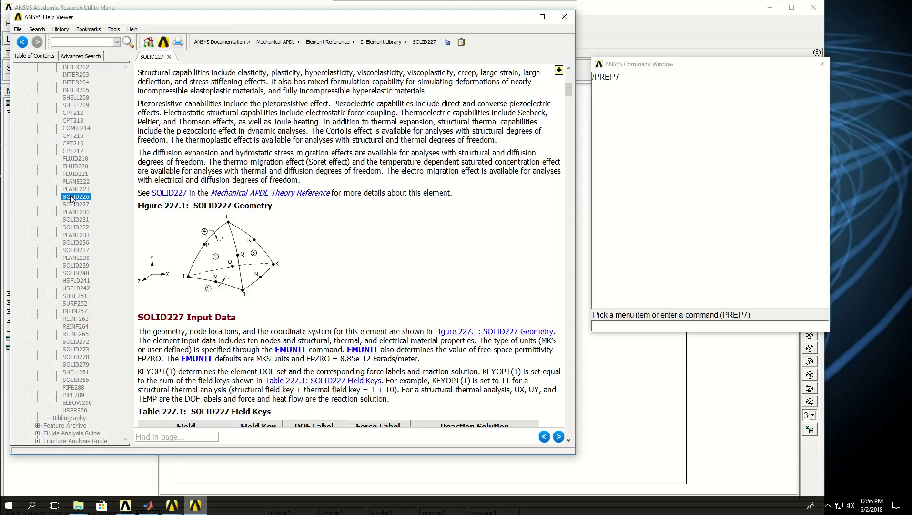
Find Table 226.1 SOLID226 Field Keys and highlight its KEYOPT(1) column heading.
{"action": "scroll", "coordinate": [274, 236], "scroll_direction": "down", "scroll_amount": 9}
{"action": "scroll", "coordinate": [272, 234], "scroll_direction": "down", "scroll_amount": 5}
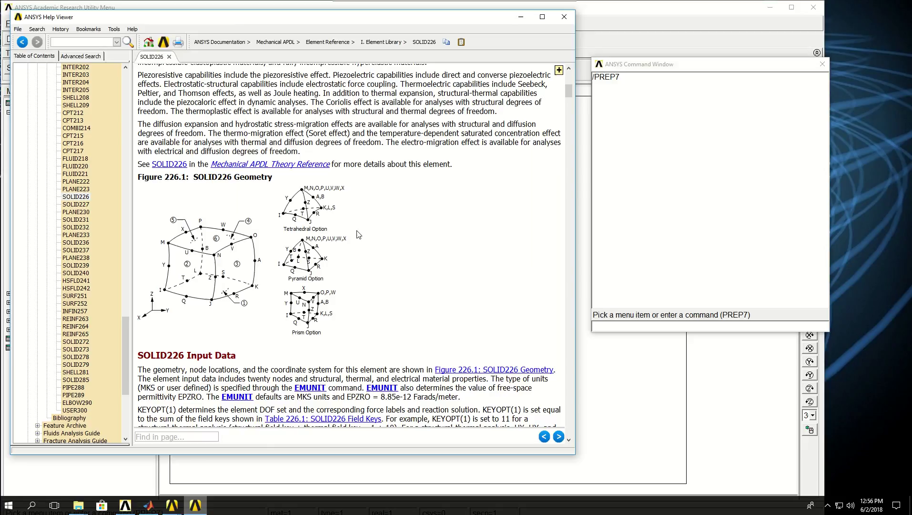
{"action": "scroll", "coordinate": [274, 194], "scroll_direction": "up", "scroll_amount": 10}
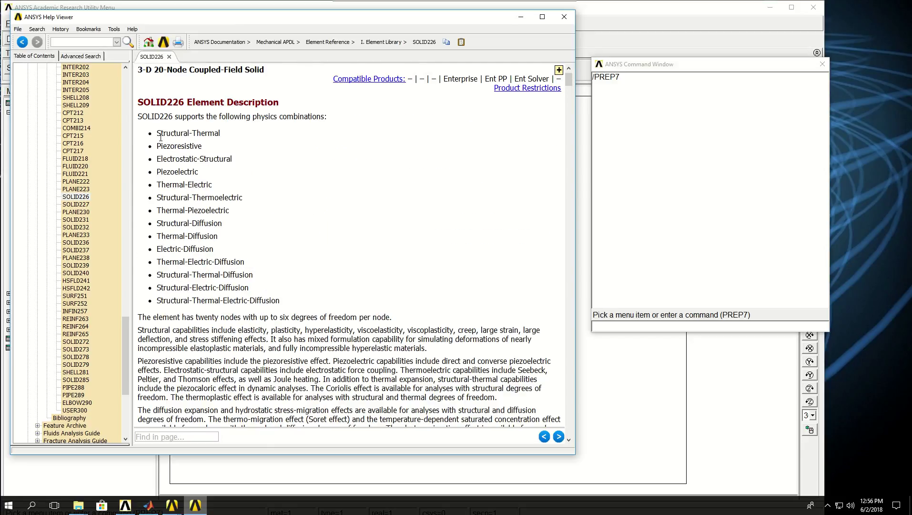
{"action": "scroll", "coordinate": [379, 220], "scroll_direction": "down", "scroll_amount": 7}
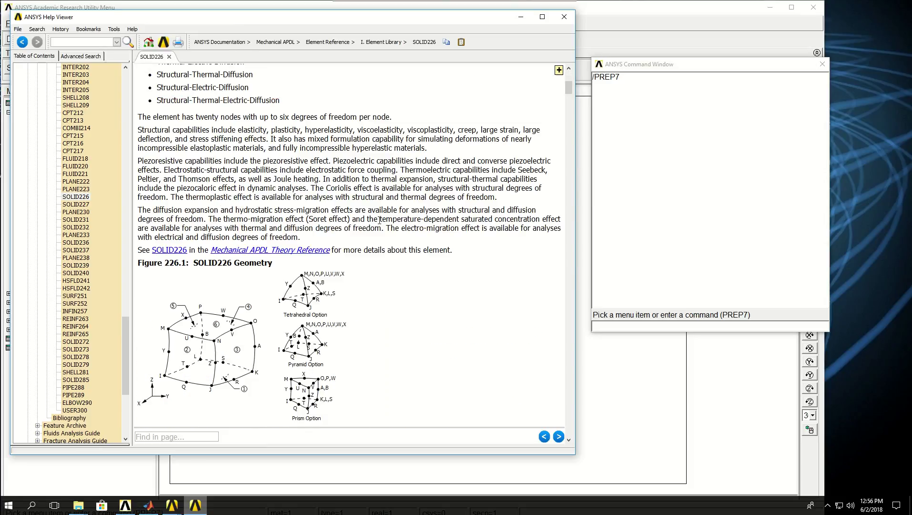
{"action": "scroll", "coordinate": [380, 220], "scroll_direction": "down", "scroll_amount": 12}
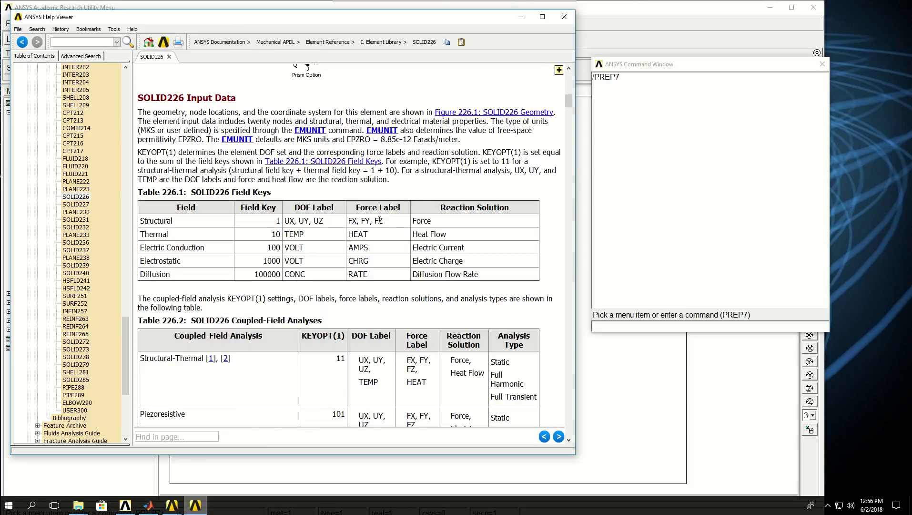
{"action": "scroll", "coordinate": [379, 220], "scroll_direction": "down", "scroll_amount": 3}
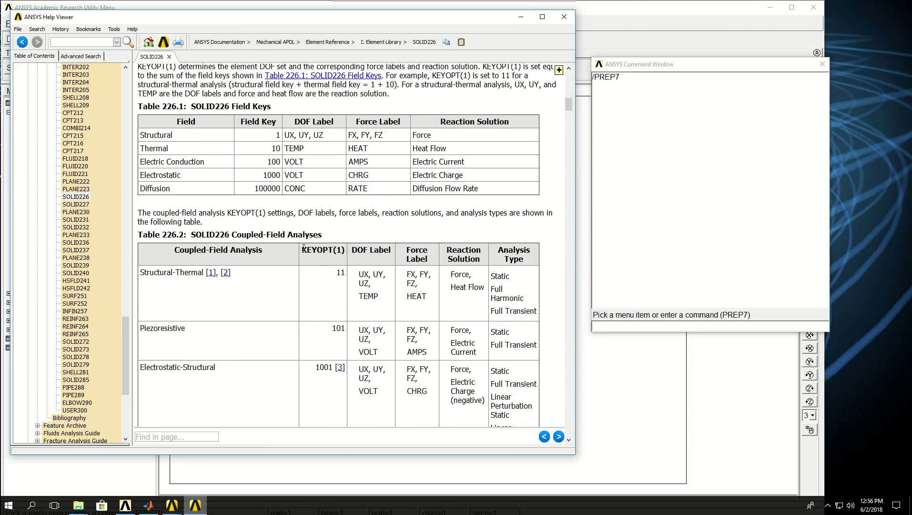
{"action": "left_click_drag", "start_coordinate": [303, 248], "coordinate": [340, 250]}
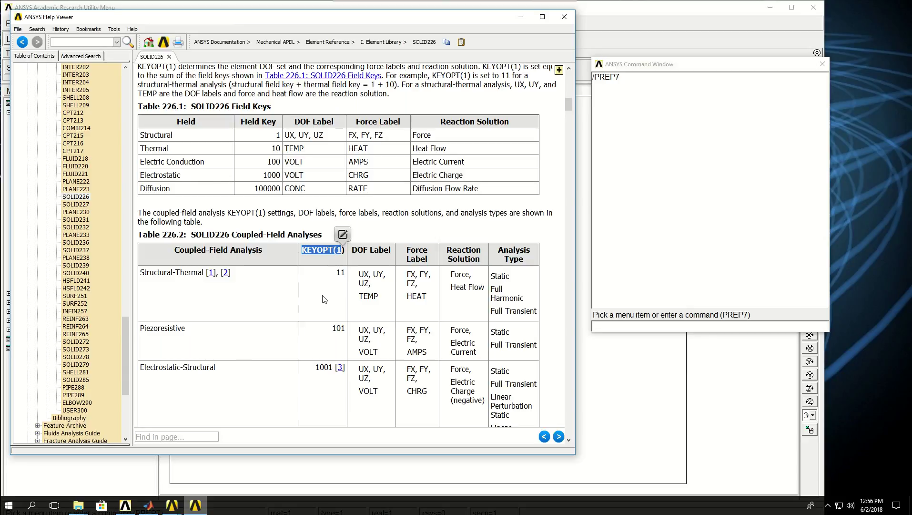
{"action": "left_click", "coordinate": [200, 267]}
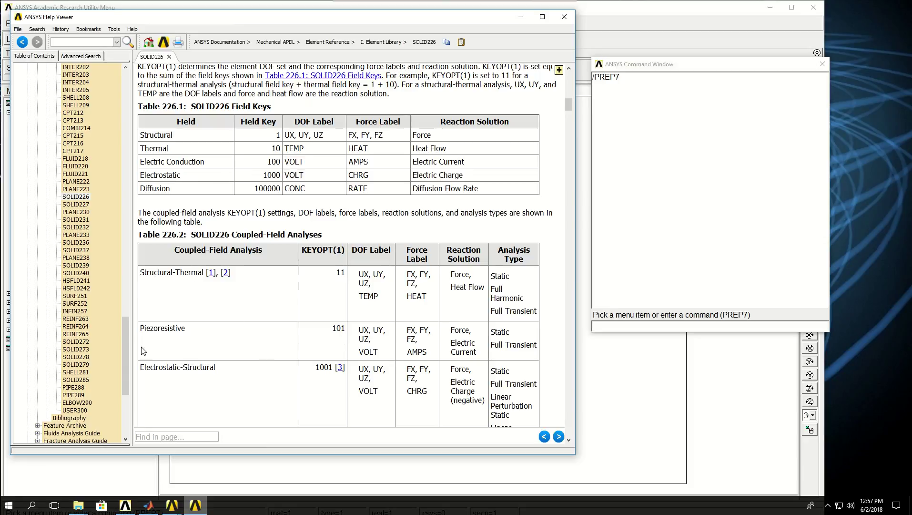
Scroll through Table 226.2 to find KEYOPT(1) 11 for Structural-Thermal analysis.
{"action": "scroll", "coordinate": [232, 355], "scroll_direction": "down", "scroll_amount": 2}
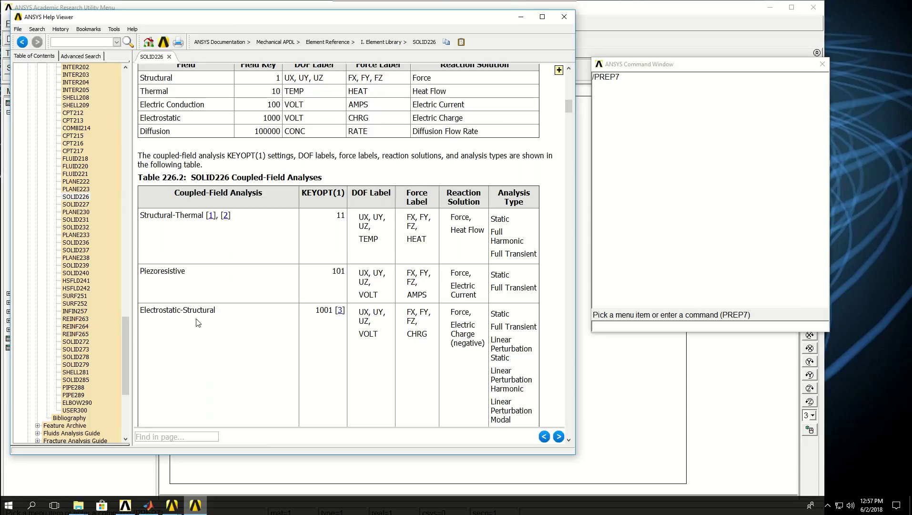
{"action": "scroll", "coordinate": [212, 324], "scroll_direction": "down", "scroll_amount": 2}
{"action": "scroll", "coordinate": [212, 324], "scroll_direction": "down", "scroll_amount": 3}
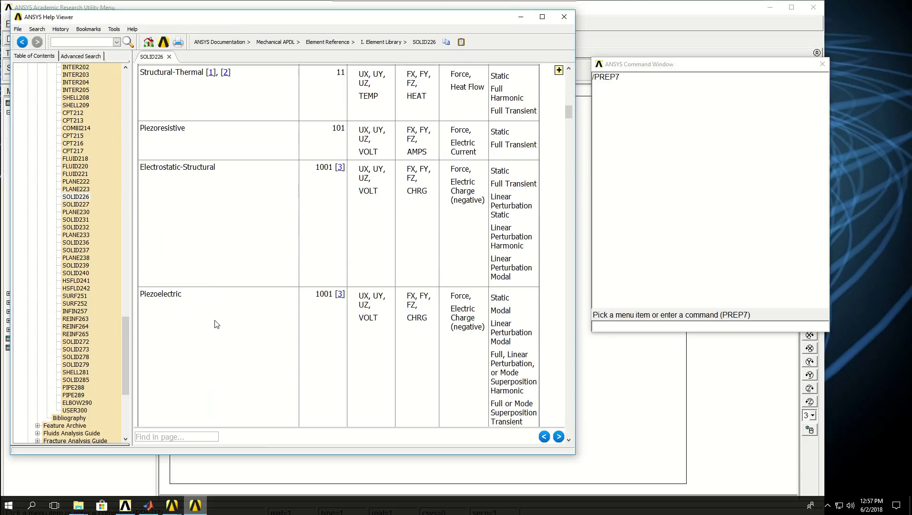
{"action": "scroll", "coordinate": [215, 324], "scroll_direction": "down", "scroll_amount": 2}
{"action": "scroll", "coordinate": [217, 324], "scroll_direction": "down", "scroll_amount": 2}
{"action": "scroll", "coordinate": [214, 323], "scroll_direction": "up", "scroll_amount": 7}
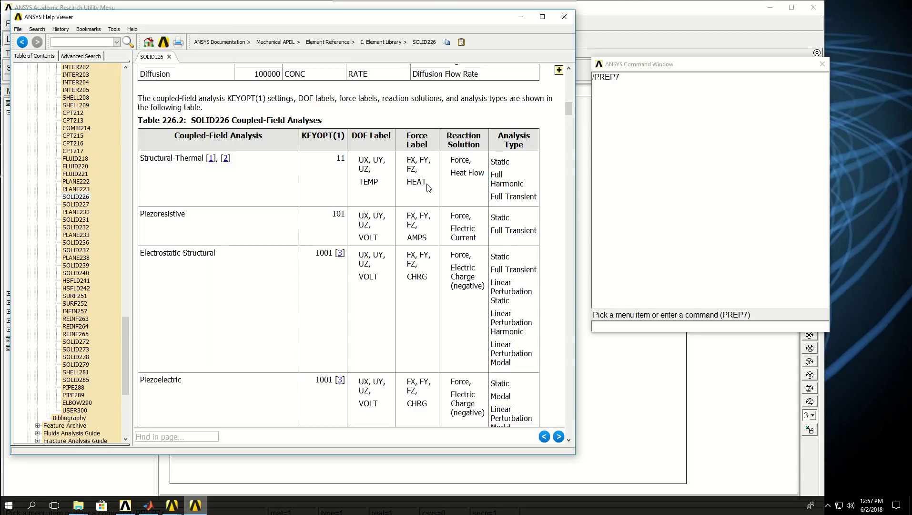
{"action": "scroll", "coordinate": [427, 188], "scroll_direction": "up", "scroll_amount": 5}
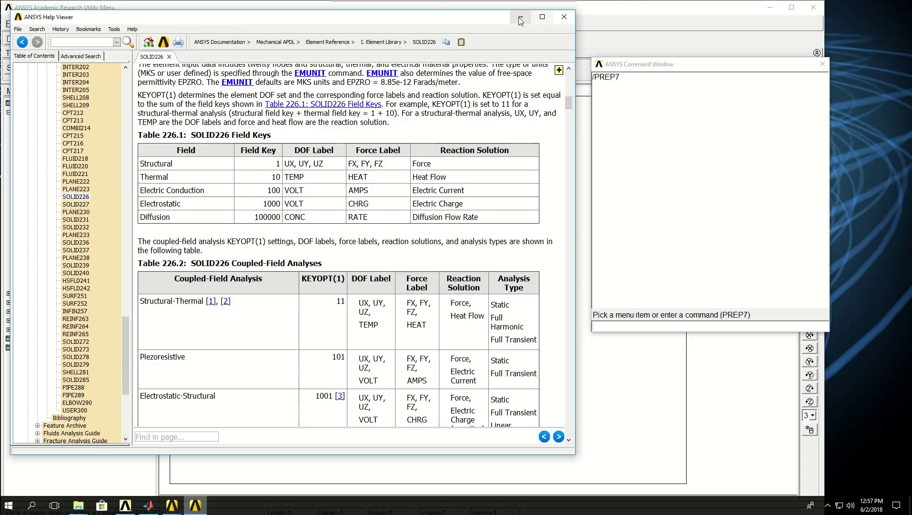
Minimize the Help Viewer, then enter ET,1,226 and KEYOPT,1,1,11 for element type 1.
{"action": "left_click", "coordinate": [520, 19]}
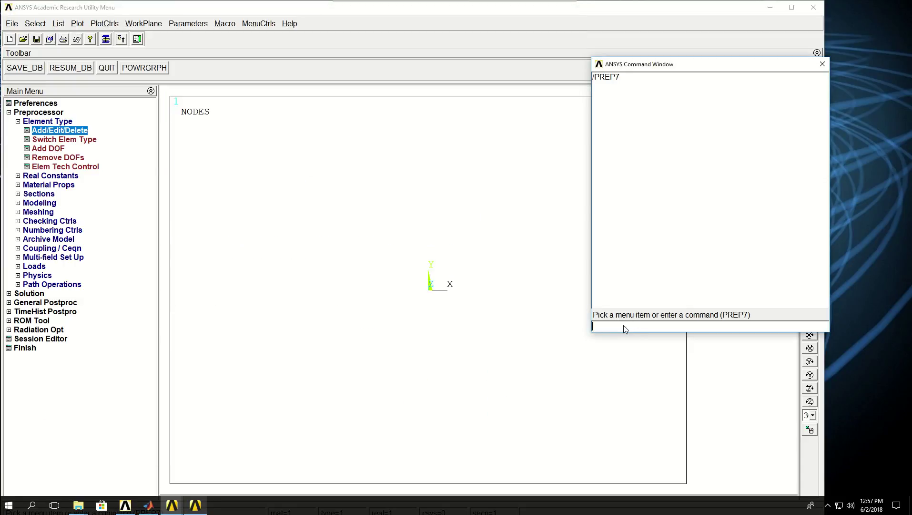
{"action": "type", "text": "ET,1,"}
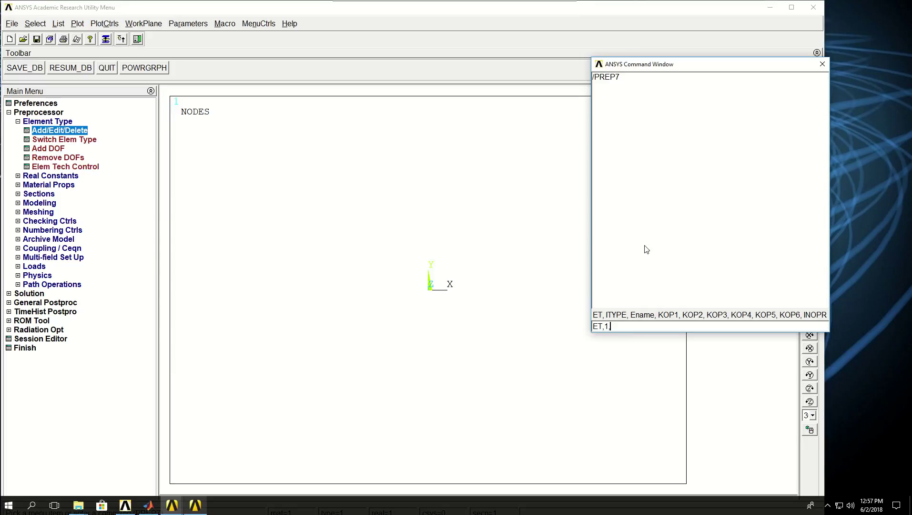
{"action": "type", "text": "226"}
{"action": "key", "text": "Return"}
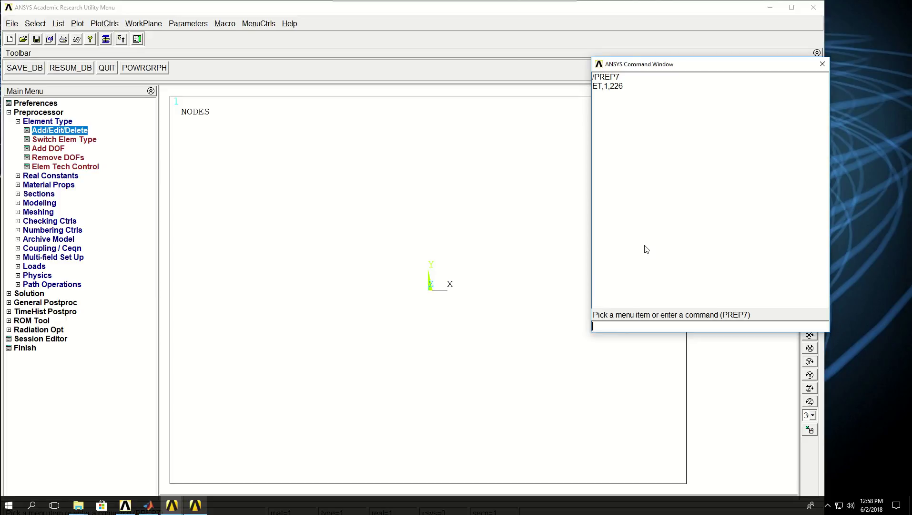
{"action": "type", "text": "KEYOPT"}
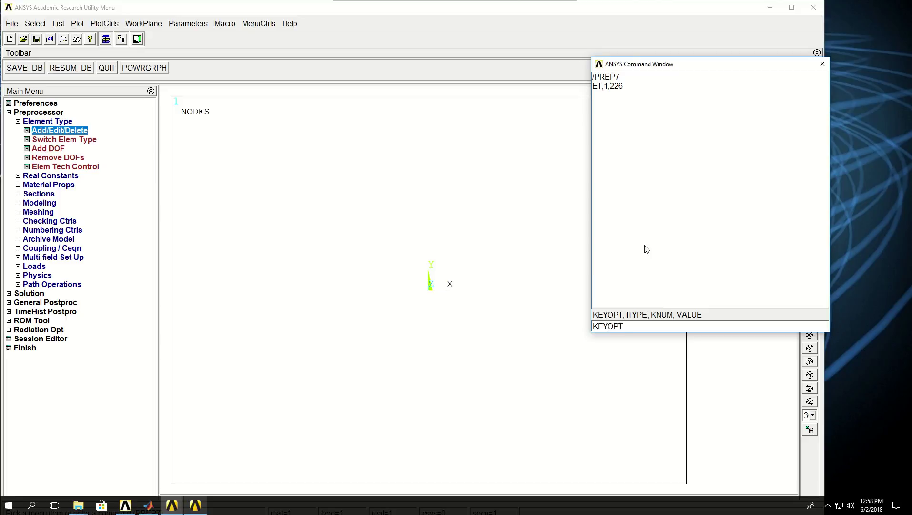
{"action": "type", "text": ",1,1,11"}
{"action": "key", "text": "Return"}
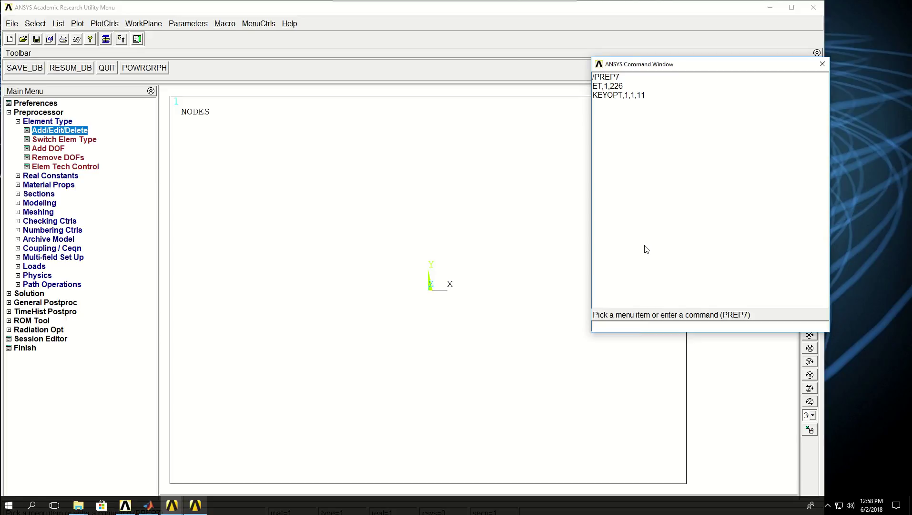
{"action": "left_click", "coordinate": [59, 131]}
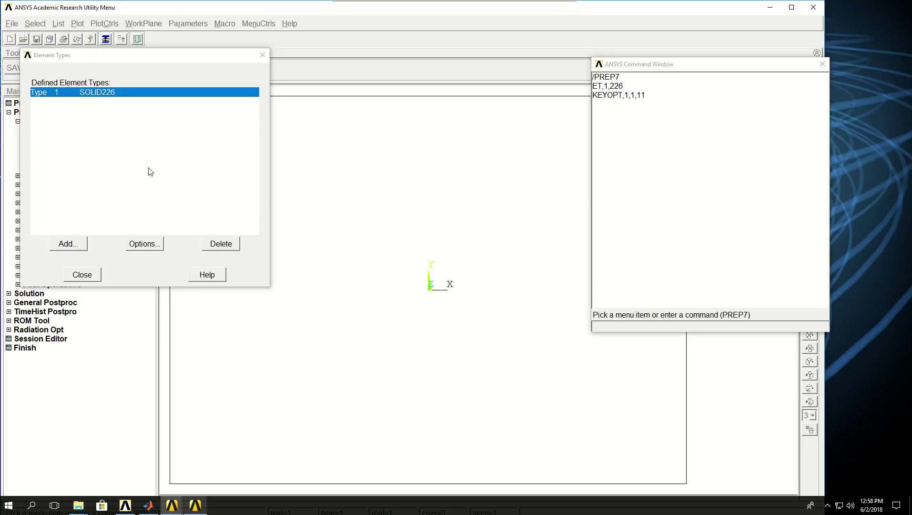
{"action": "left_click", "coordinate": [145, 246]}
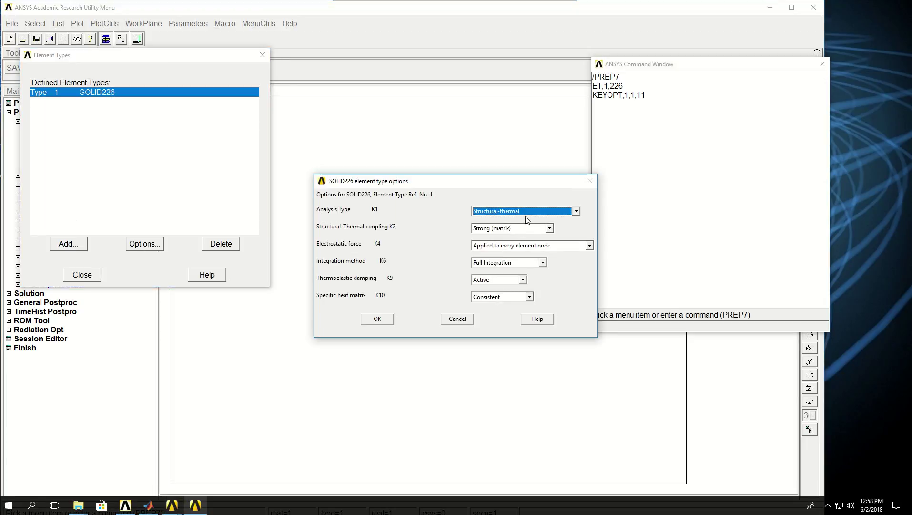
{"action": "left_click", "coordinate": [521, 217]}
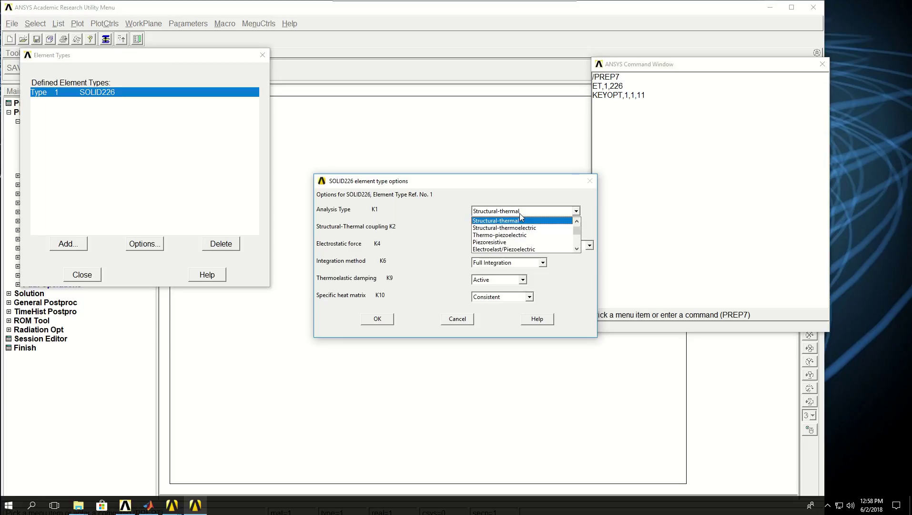
{"action": "left_click", "coordinate": [458, 325]}
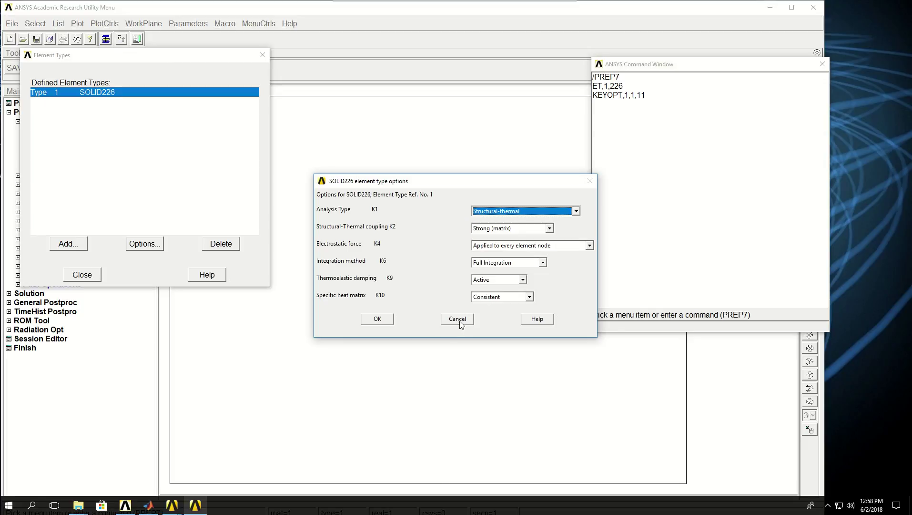
{"action": "left_click", "coordinate": [457, 320]}
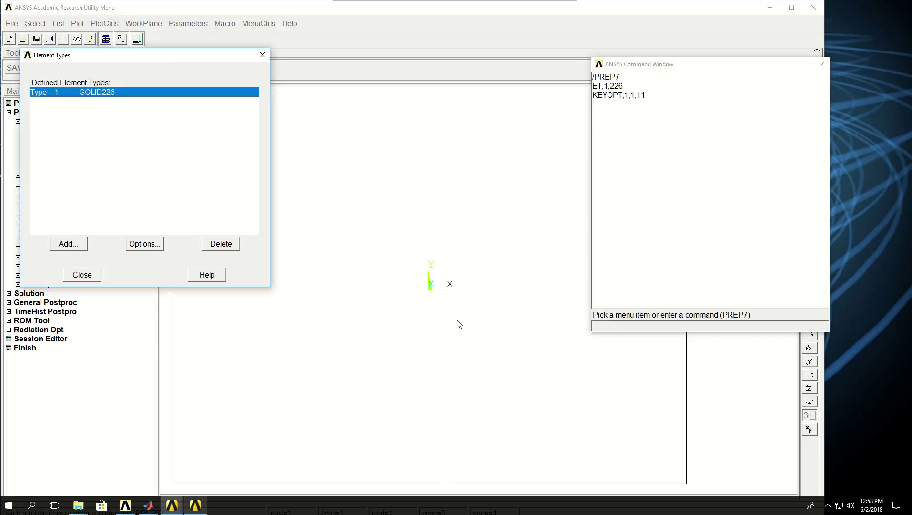
{"action": "left_click", "coordinate": [82, 275]}
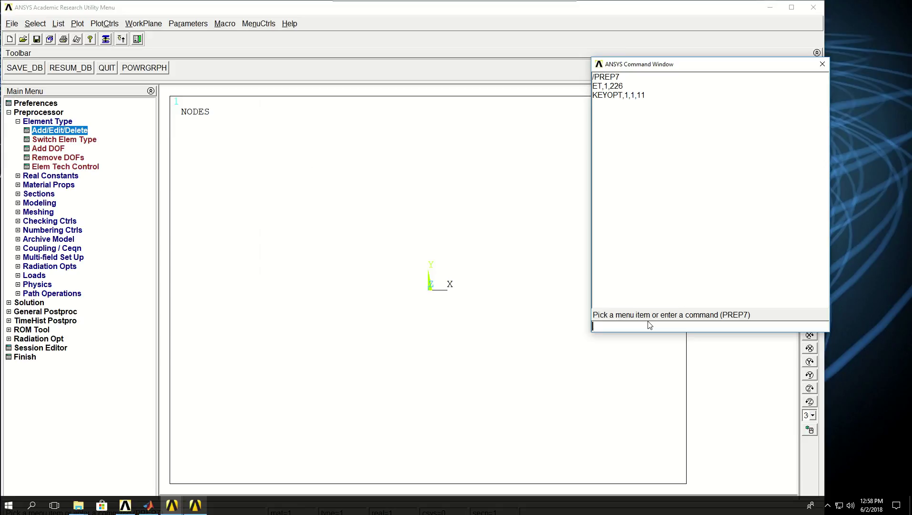
Enter MP commands for material 1: KXX 1E1, EX 2E11, PRXY 0.3, ALPX 1E-5.
{"action": "type", "text": "MP"}
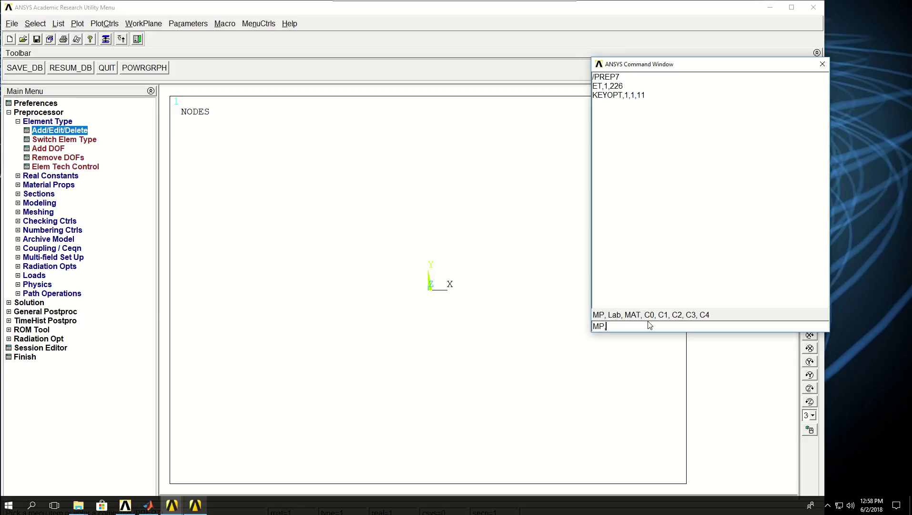
{"action": "type", "text": ",KXX,1,1E1"}
{"action": "key", "text": "Return"}
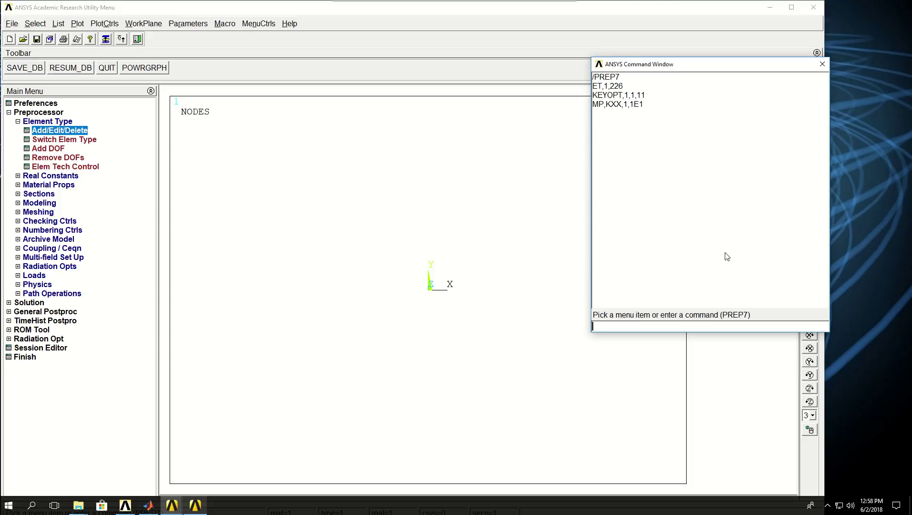
{"action": "type", "text": "M"}
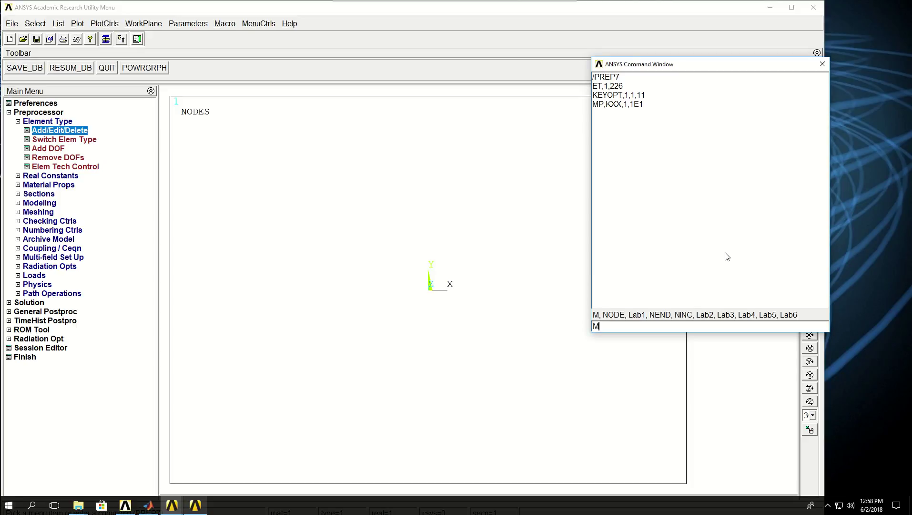
{"action": "type", "text": "P,EX,1,"}
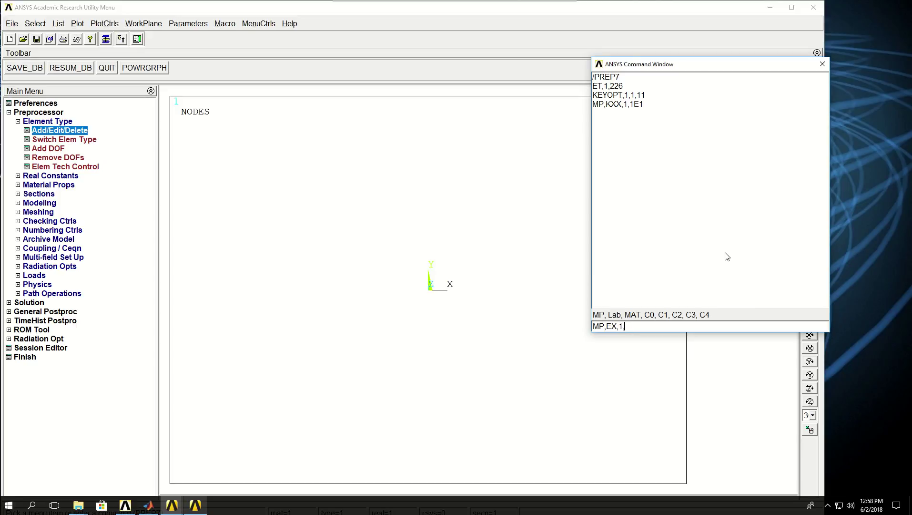
{"action": "type", "text": "2E11"}
{"action": "key", "text": "Return"}
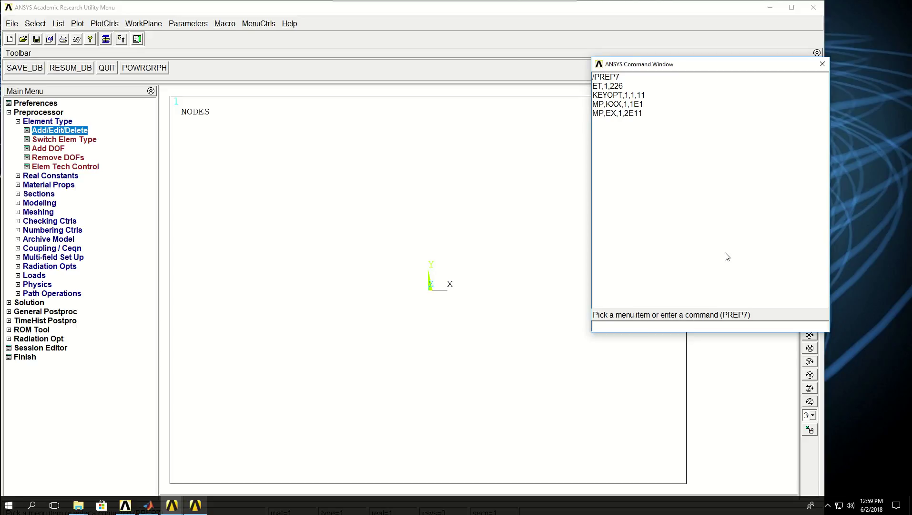
{"action": "type", "text": "MP"}
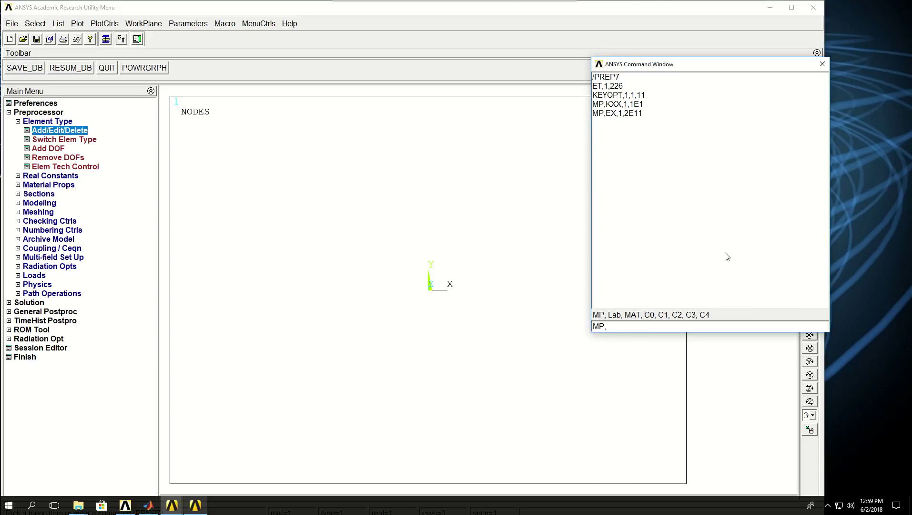
{"action": "type", "text": ",PRX"}
{"action": "type", "text": "1,0.3"}
{"action": "key", "text": "Return"}
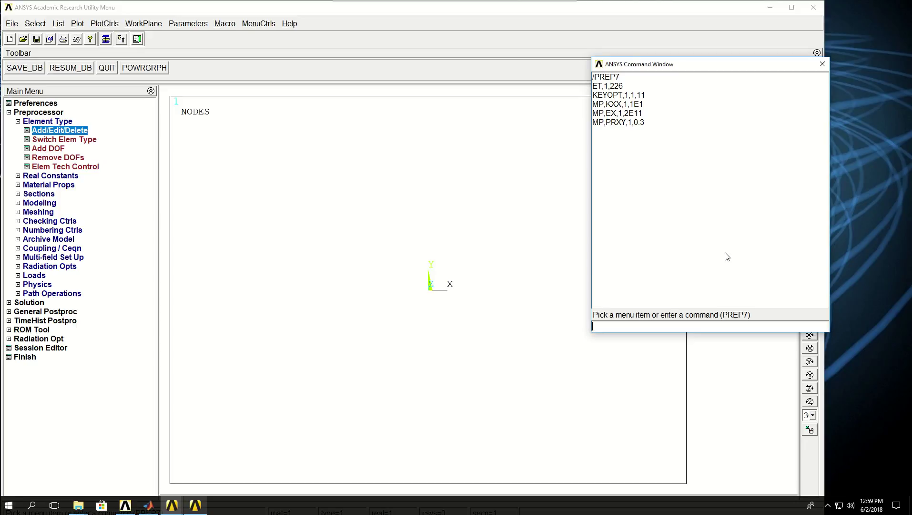
{"action": "type", "text": "MP,"}
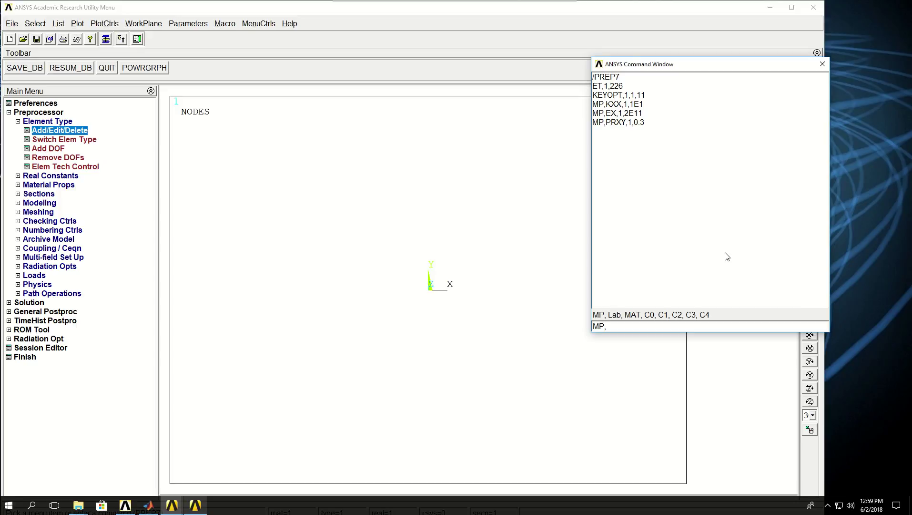
{"action": "type", "text": "ALPX,1,1E-5"}
{"action": "key", "text": "Return"}
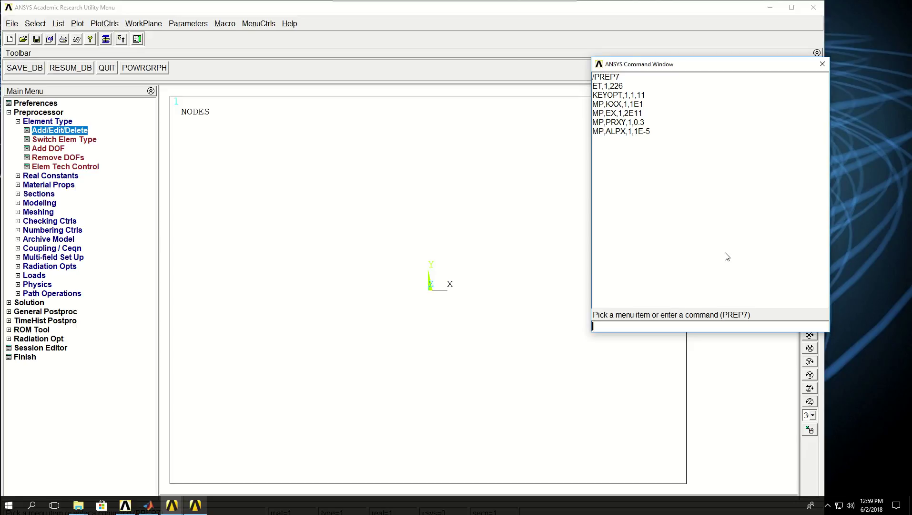
Create the block with BLOCK,0,1,0,0.1,0,0.1 and show it in isometric view.
{"action": "type", "text": "BLOCK"}
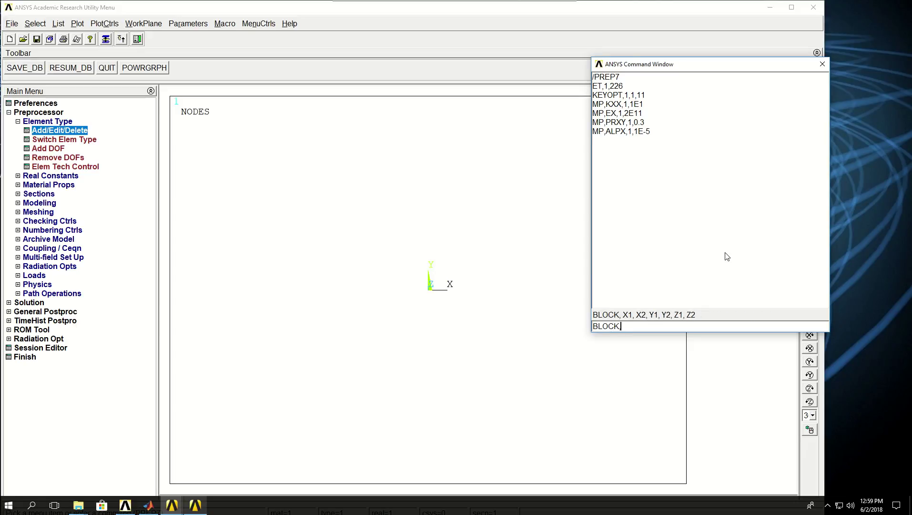
{"action": "type", "text": ",0,1,0,0.1,0,0.1"}
{"action": "key", "text": "Return"}
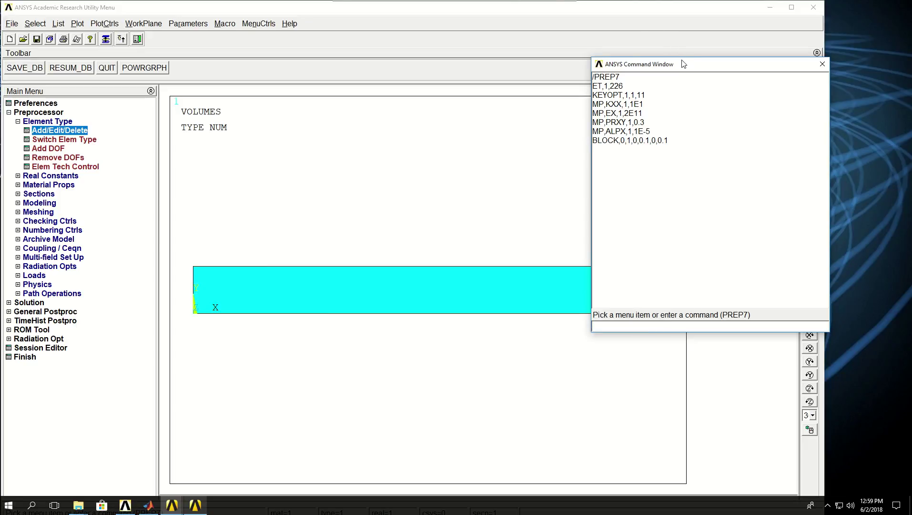
{"action": "left_click_drag", "start_coordinate": [682, 63], "coordinate": [567, 224]}
{"action": "left_click", "coordinate": [810, 108]}
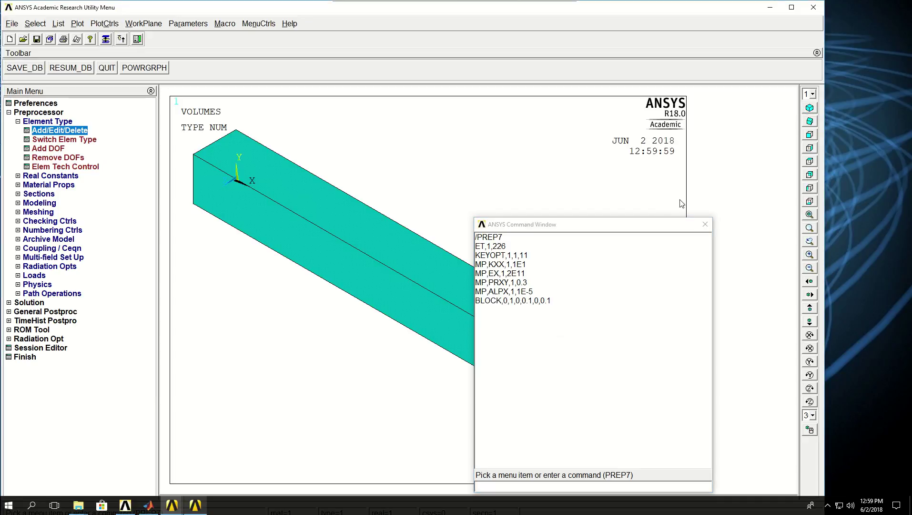
{"action": "left_click_drag", "start_coordinate": [633, 229], "coordinate": [750, 39]}
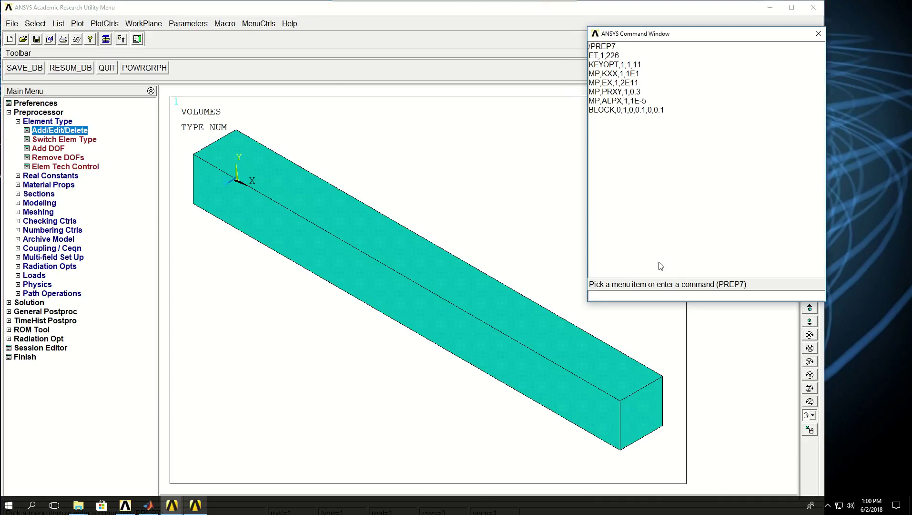
Set ESIZE 0.025, activate TYPE 1 and MAT 1, and mesh volume 1 with VMESH,1.
{"action": "type", "text": "ESIZE"}
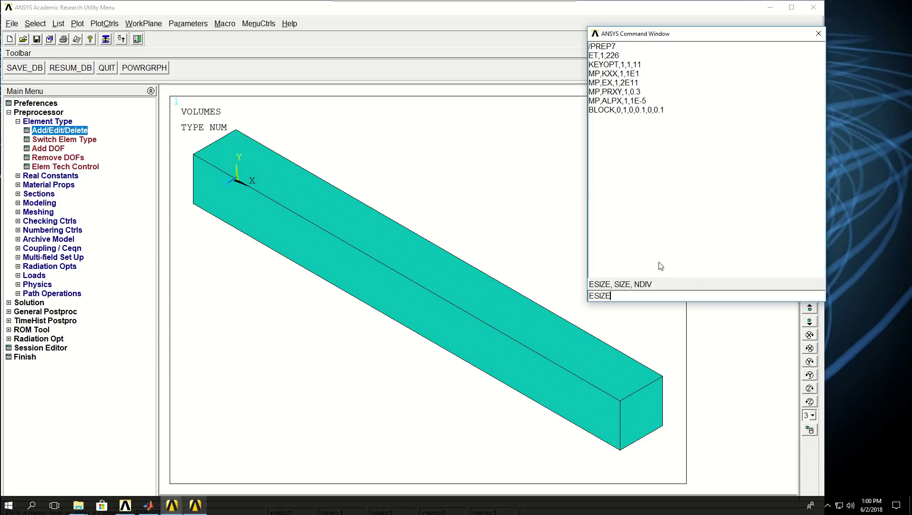
{"action": "type", "text": ",0.025"}
{"action": "key", "text": "Return"}
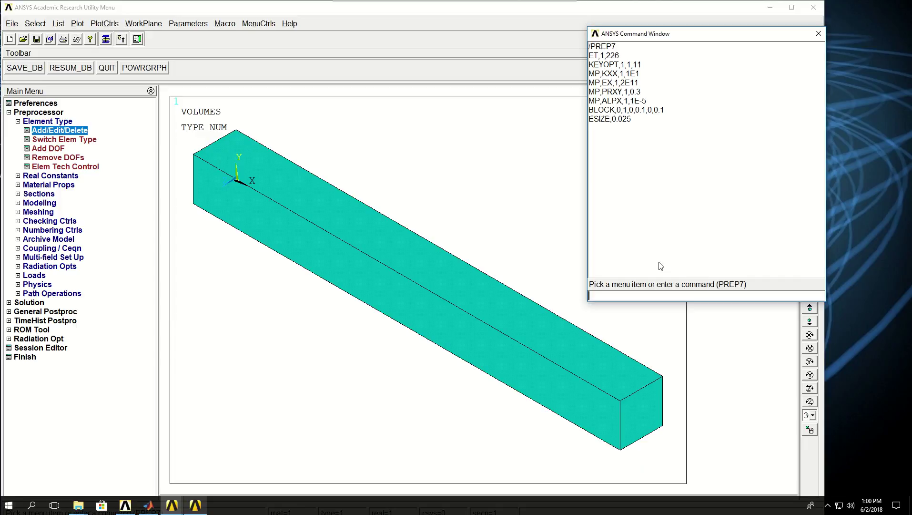
{"action": "type", "text": "TYPE,1"}
{"action": "key", "text": "Return"}
{"action": "type", "text": "MAT, 1"}
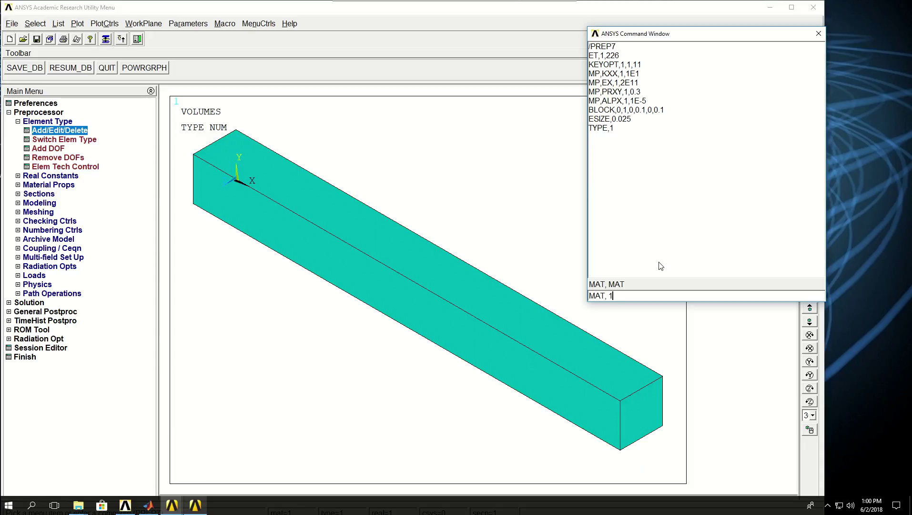
{"action": "key", "text": "Return"}
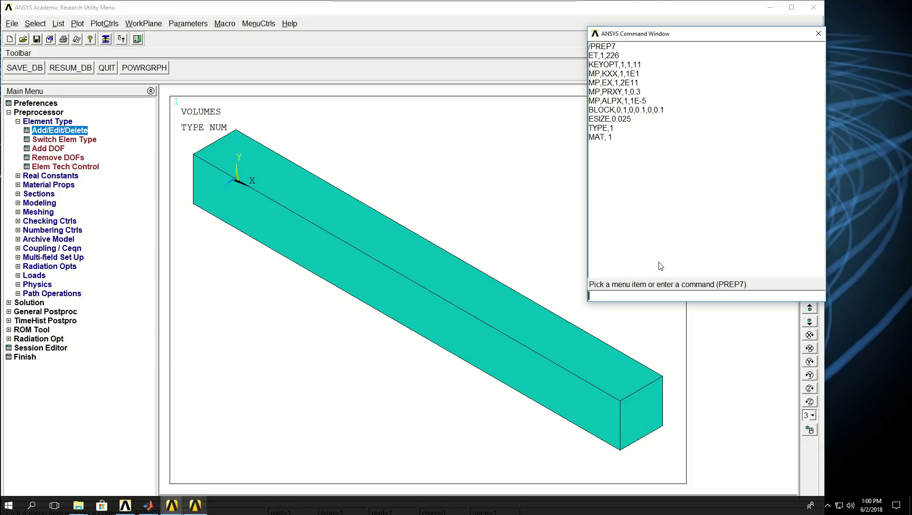
{"action": "type", "text": "VMESH,1"}
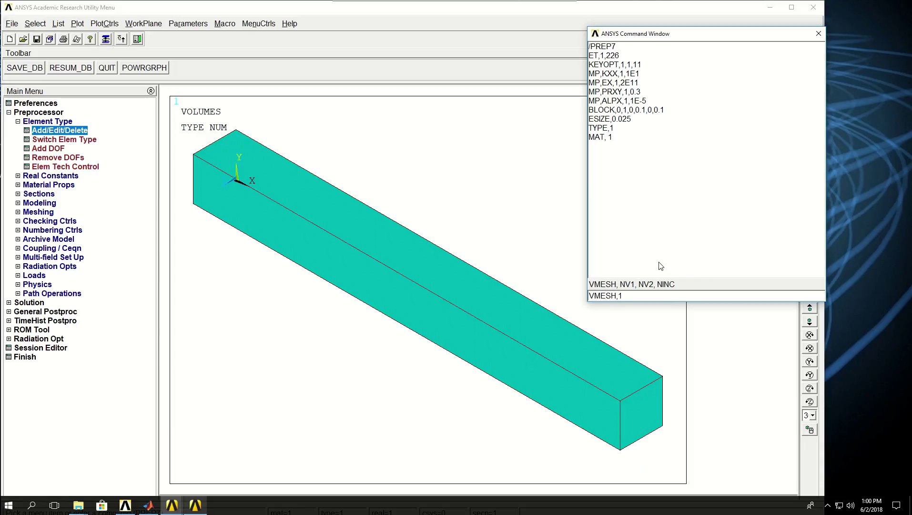
{"action": "key", "text": "Return"}
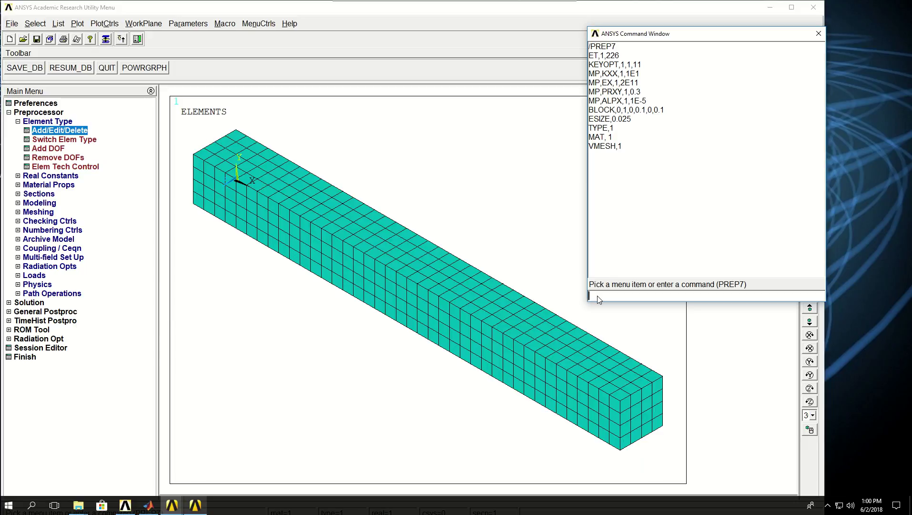
Select the nodes at x = 0 with NSEL,S,LOC,X,0 and plot them with NPLOT.
{"action": "type", "text": "NS"}
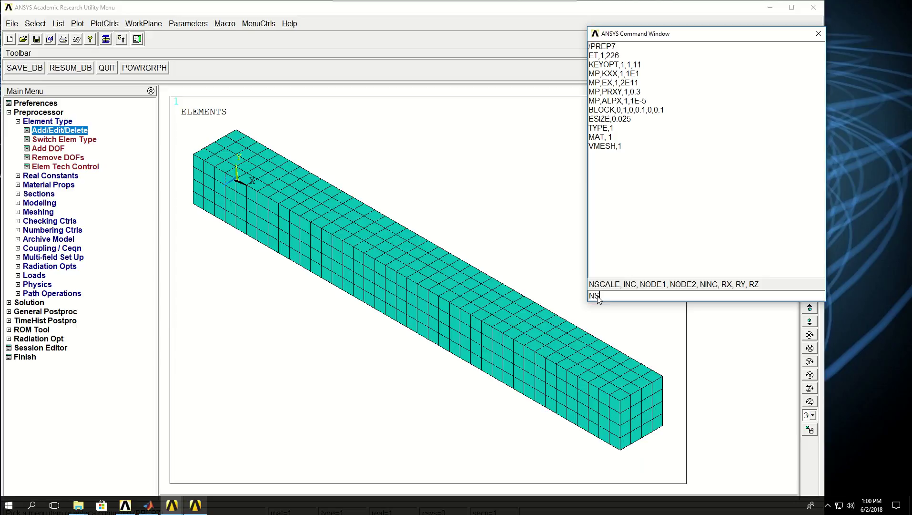
{"action": "type", "text": "EL,S"}
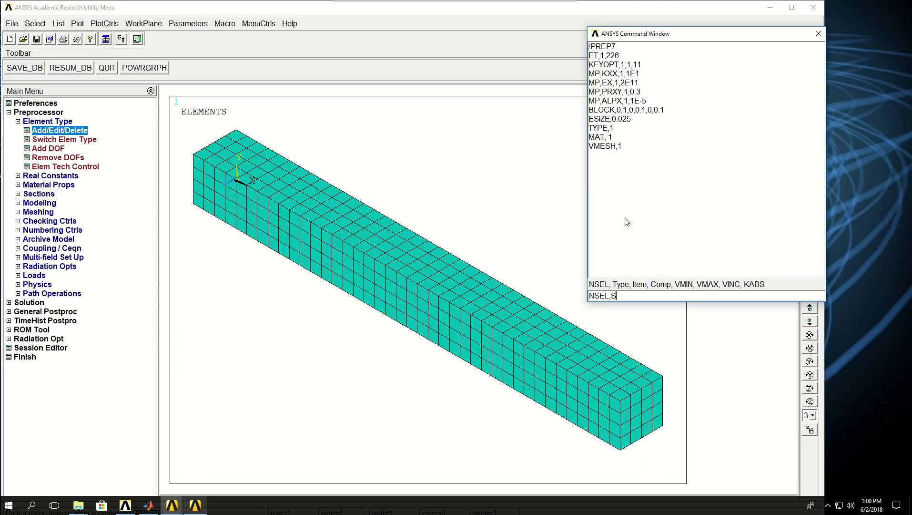
{"action": "type", "text": ",LOC,X,0"}
{"action": "key", "text": "Return"}
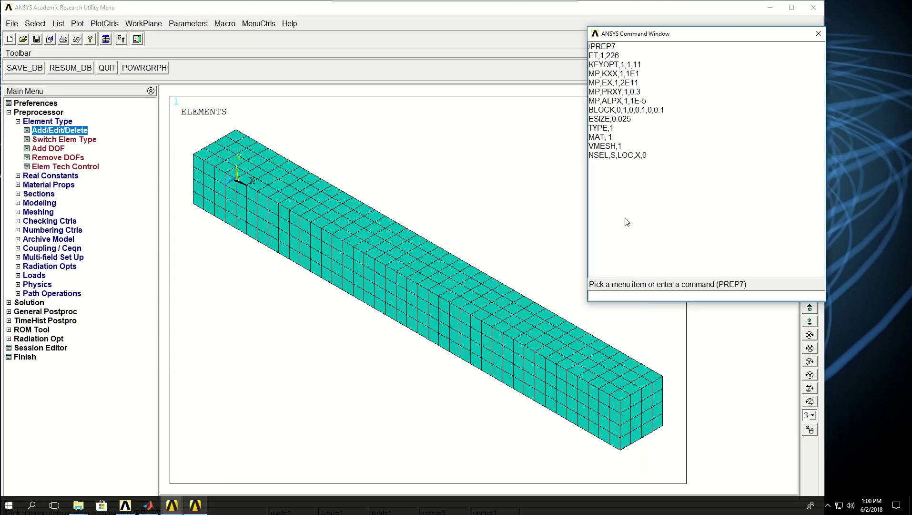
{"action": "type", "text": "NPLOT"}
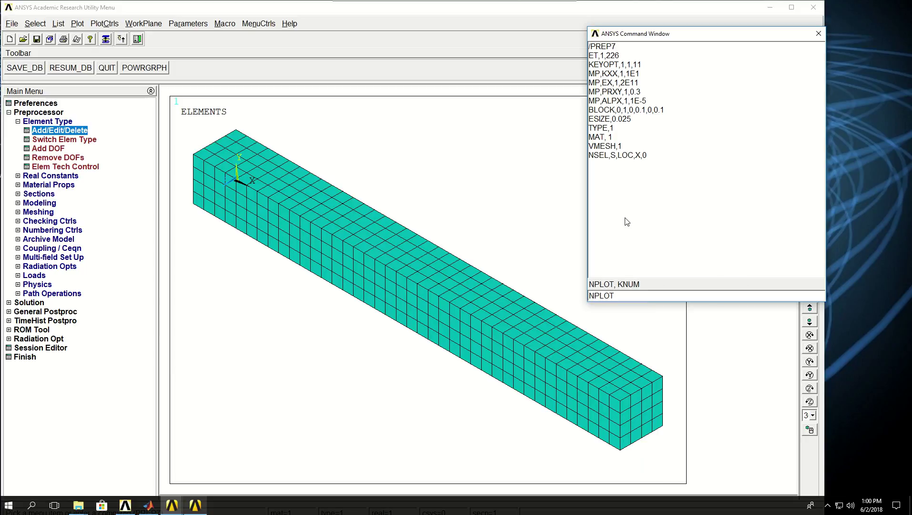
{"action": "key", "text": "Return"}
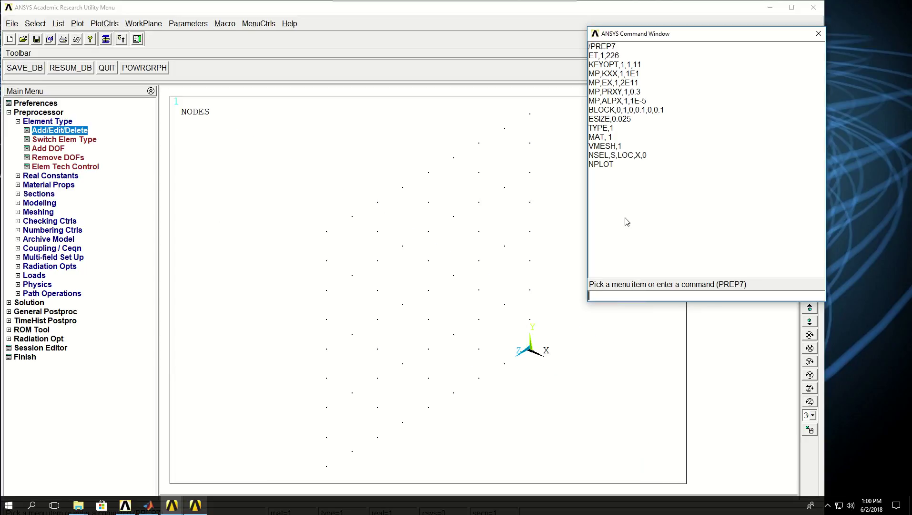
Constrain the selected nodes with D,ALL commands setting UX, UY and UZ to 0.
{"action": "type", "text": "D,ALL,ALL,"}
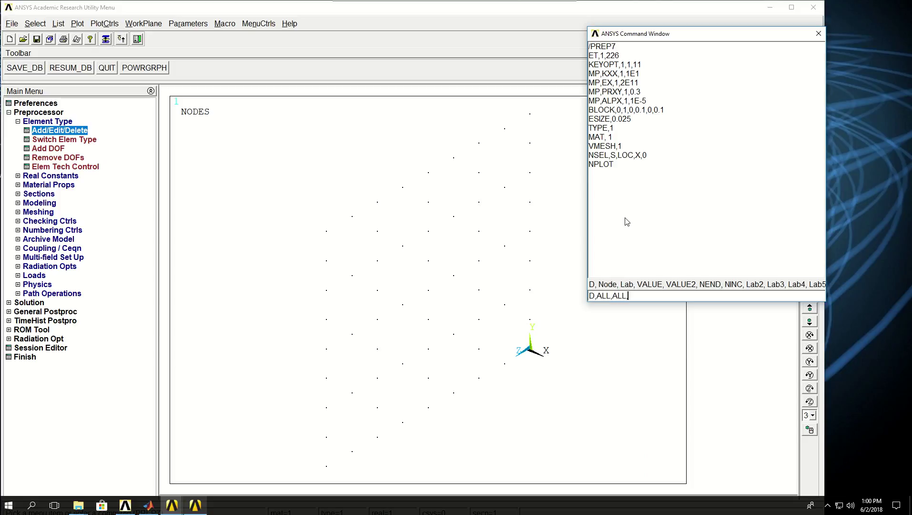
{"action": "type", "text": "0"}
{"action": "key", "text": "Left"}
{"action": "key", "text": "Left"}
{"action": "key", "text": "BackSpace"}
{"action": "key", "text": "BackSpace"}
{"action": "key", "text": "BackSpace"}
{"action": "key", "text": "BackSpace"}
{"action": "key", "text": "BackSpace"}
{"action": "type", "text": "UX,0"}
{"action": "key", "text": "Return"}
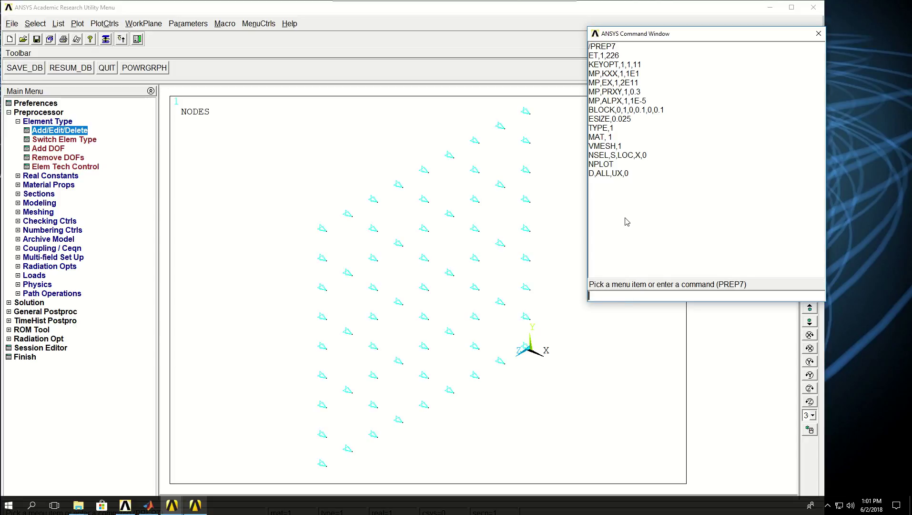
{"action": "type", "text": "D,ALL,UY"}
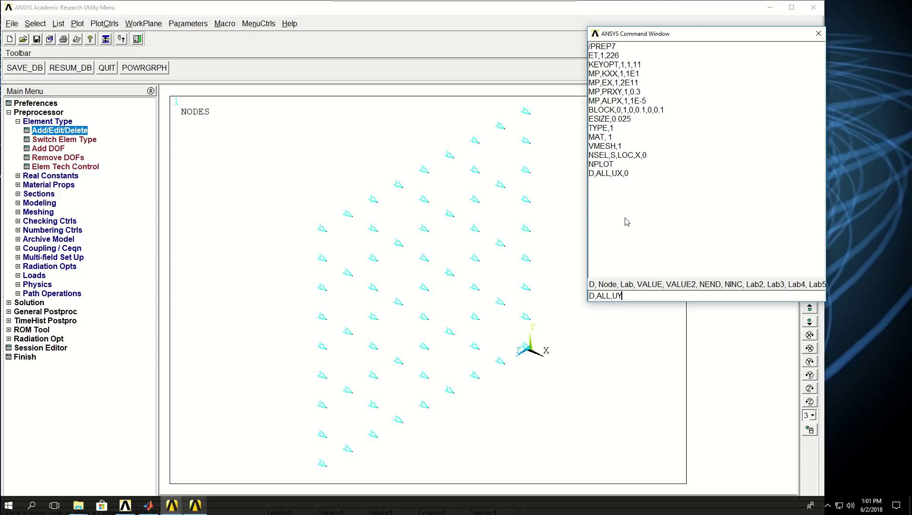
{"action": "type", "text": ",0"}
{"action": "key", "text": "Return"}
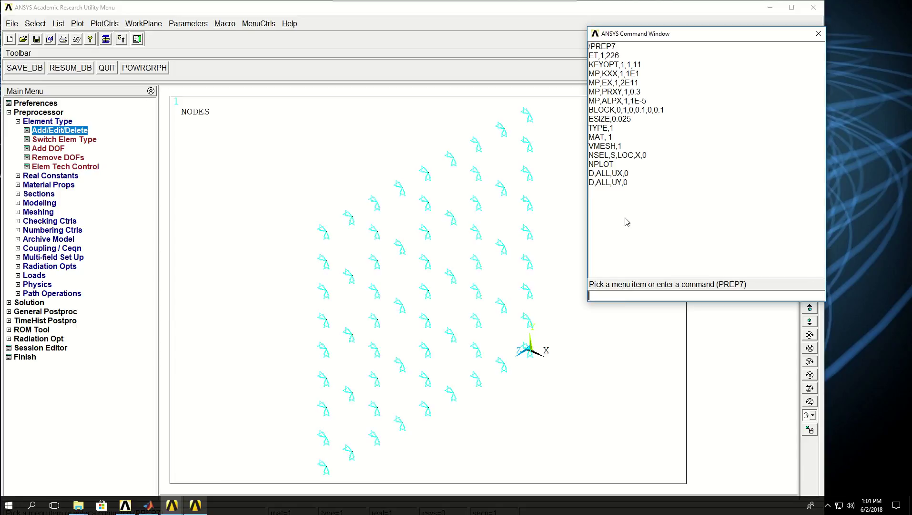
{"action": "type", "text": "D,ALL,"}
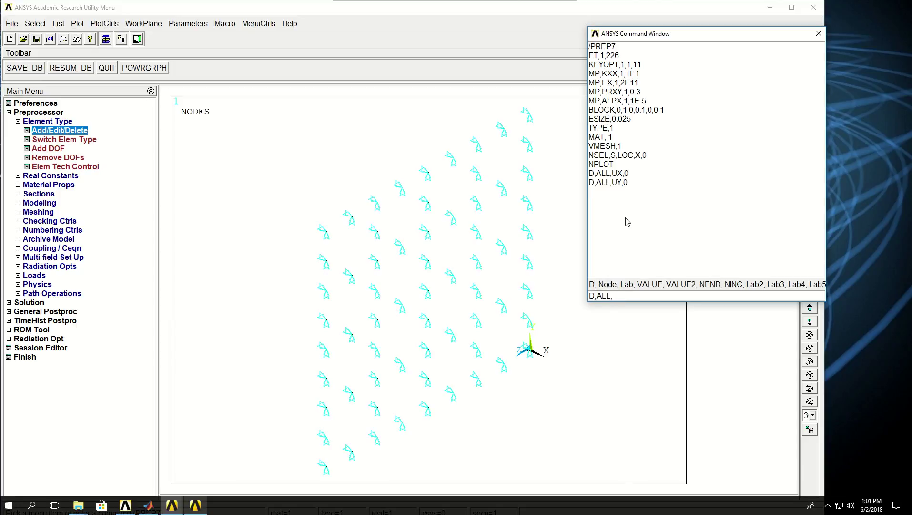
{"action": "type", "text": "UZ,0"}
{"action": "key", "text": "Return"}
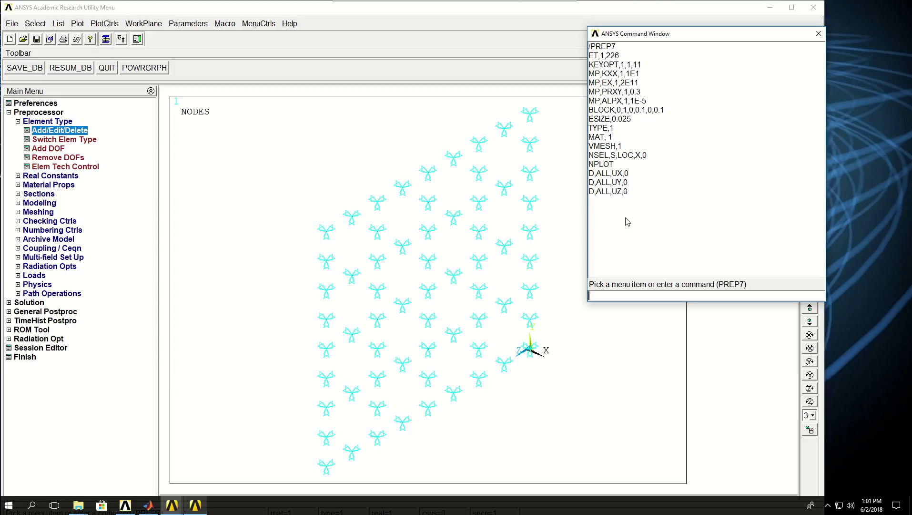
Apply SF,ALL,HFLUX,5E3 to the end nodes, then run ALLSEL and EPLOT to show the full mesh.
{"action": "type", "text": "S"}
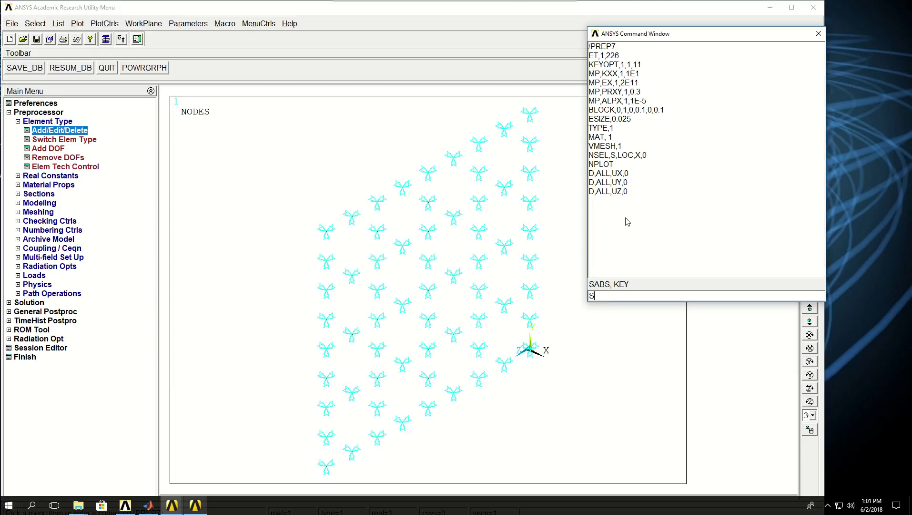
{"action": "type", "text": "F"}
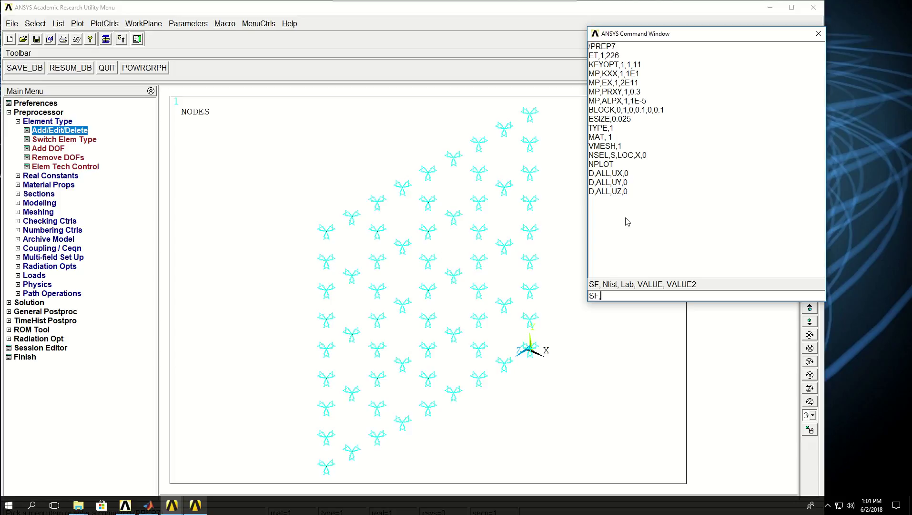
{"action": "type", "text": ",ALL,HFLUX,5E3"}
{"action": "key", "text": "Return"}
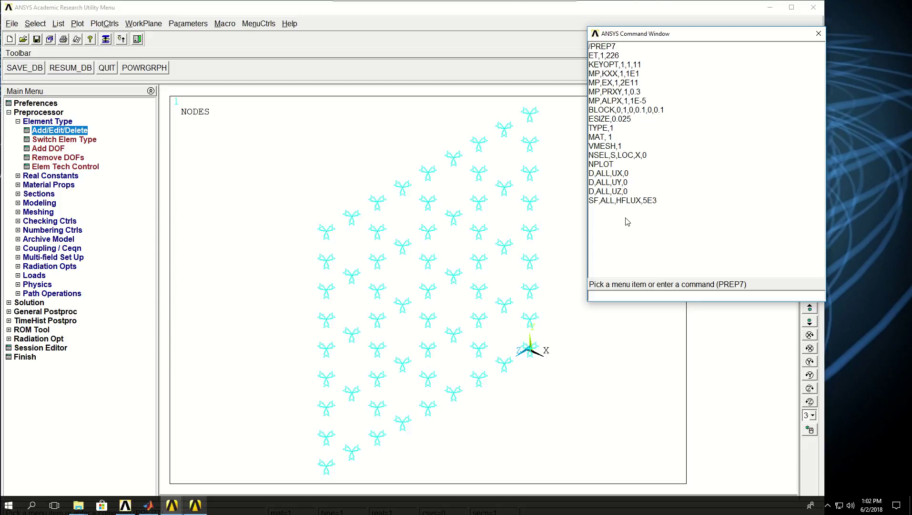
{"action": "type", "text": "ALLSEL"}
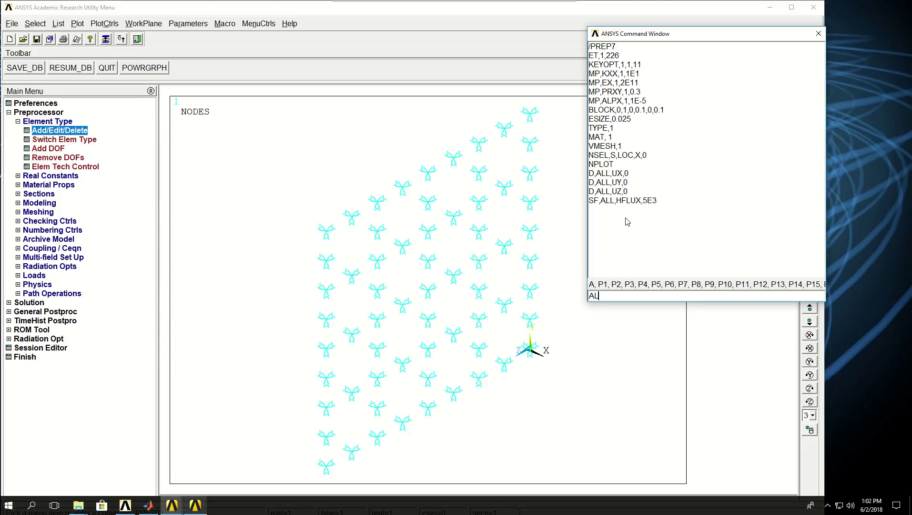
{"action": "key", "text": "Return"}
{"action": "type", "text": "EPLOT"}
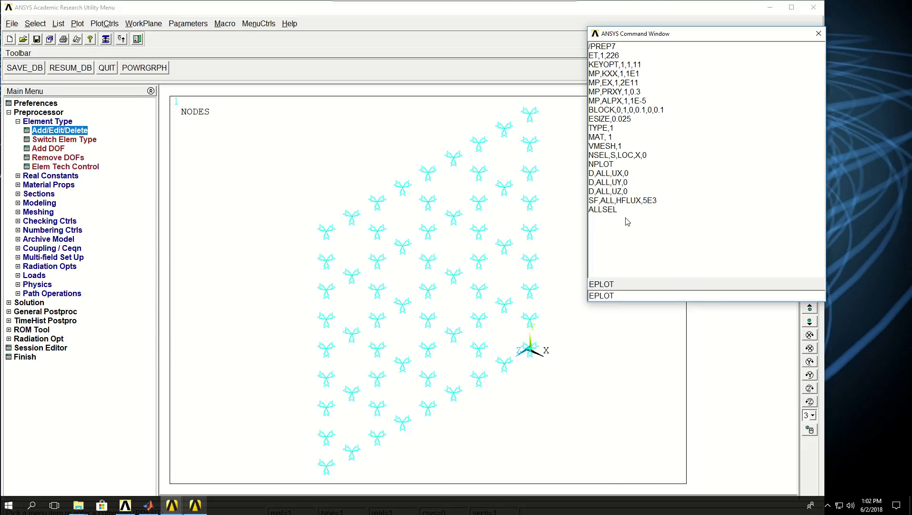
{"action": "key", "text": "Return"}
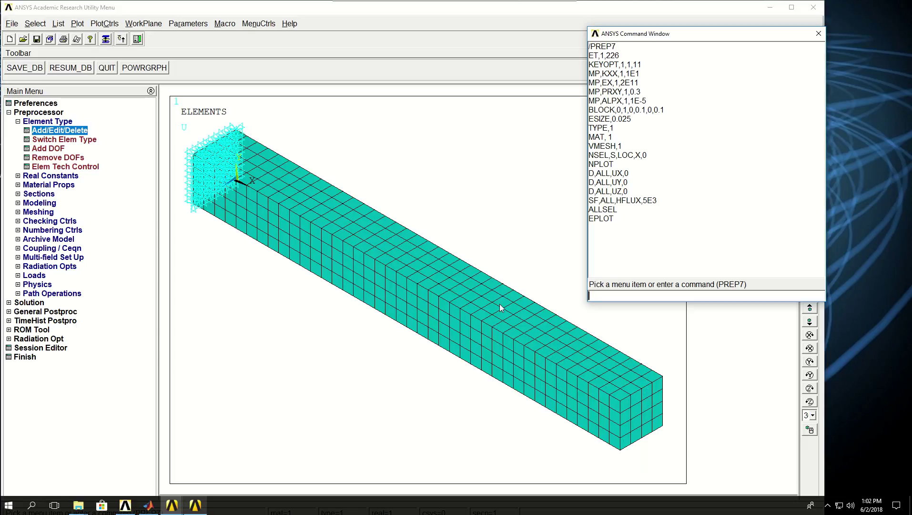
Plot areas with APLOT, turn on /PNUM,AREA,1, replot, and rotate the bar.
{"action": "type", "text": "APLOT"}
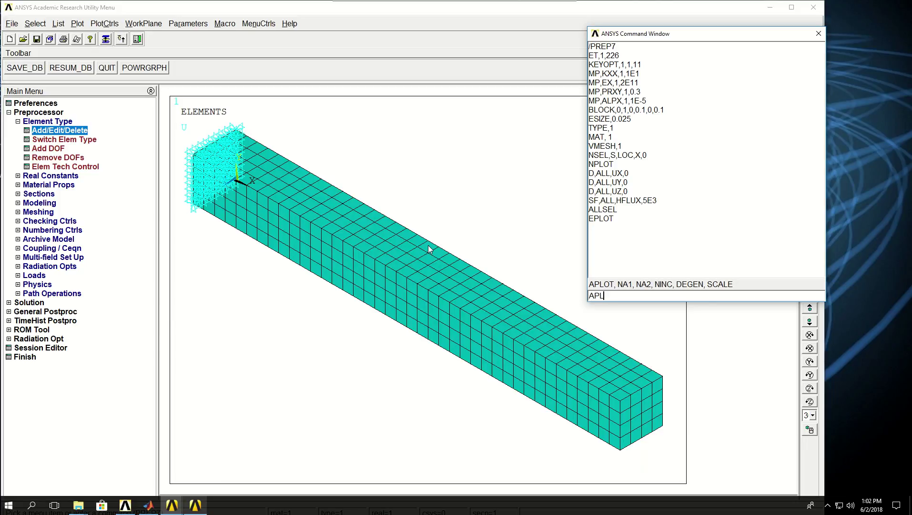
{"action": "key", "text": "Return"}
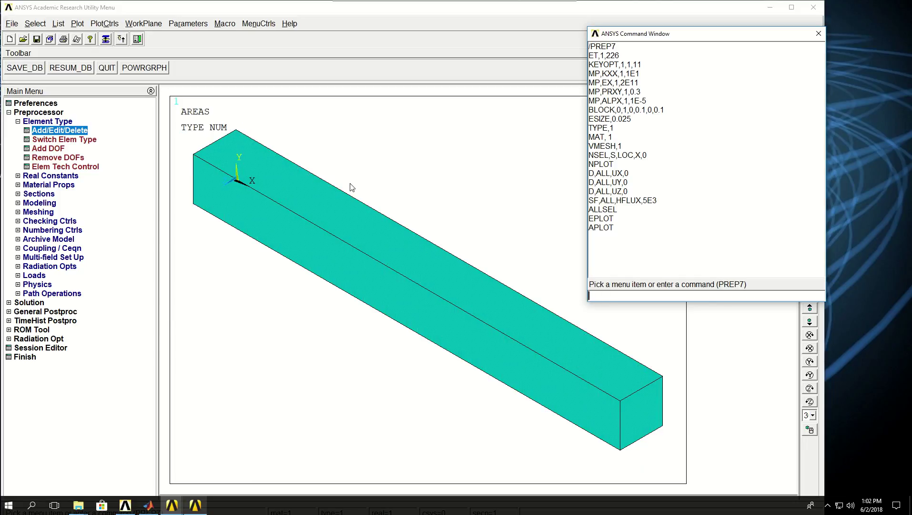
{"action": "type", "text": "/P"}
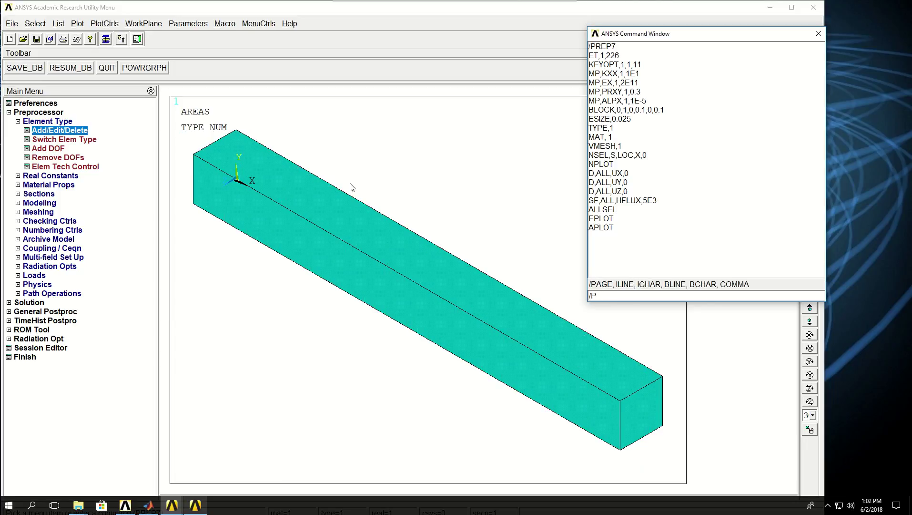
{"action": "type", "text": "NUM"}
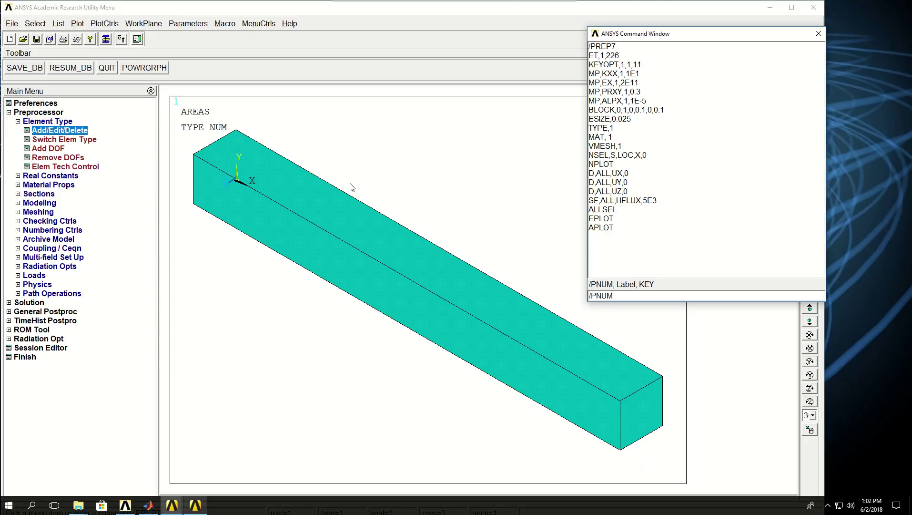
{"action": "type", "text": ",AREA,1"}
{"action": "key", "text": "Return"}
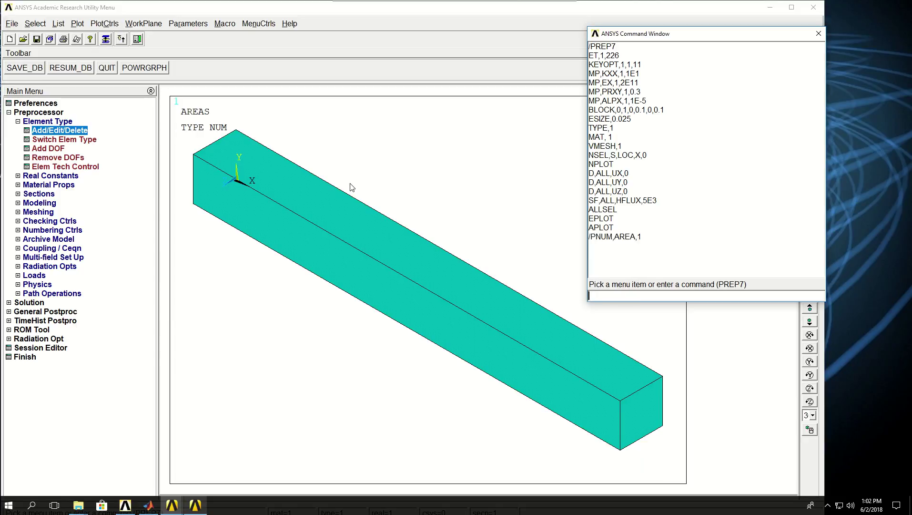
{"action": "type", "text": "/REPLOT"}
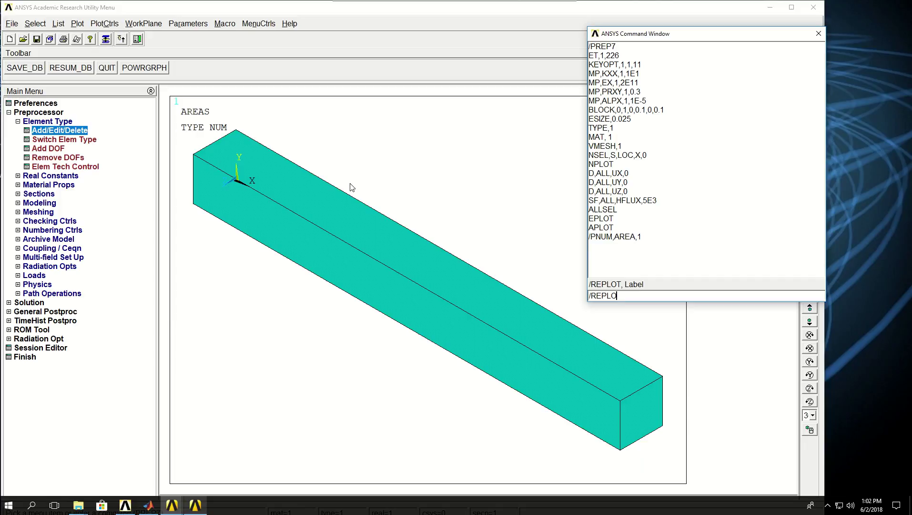
{"action": "key", "text": "Return"}
{"action": "mouse_move", "coordinate": [353, 188]}
{"action": "right_mouse_down", "text": "ctrl"}
{"action": "mouse_move", "coordinate": [376, 218]}
{"action": "mouse_move", "coordinate": [387, 291]}
{"action": "mouse_move", "coordinate": [451, 349]}
{"action": "right_mouse_up", "text": "ctrl"}
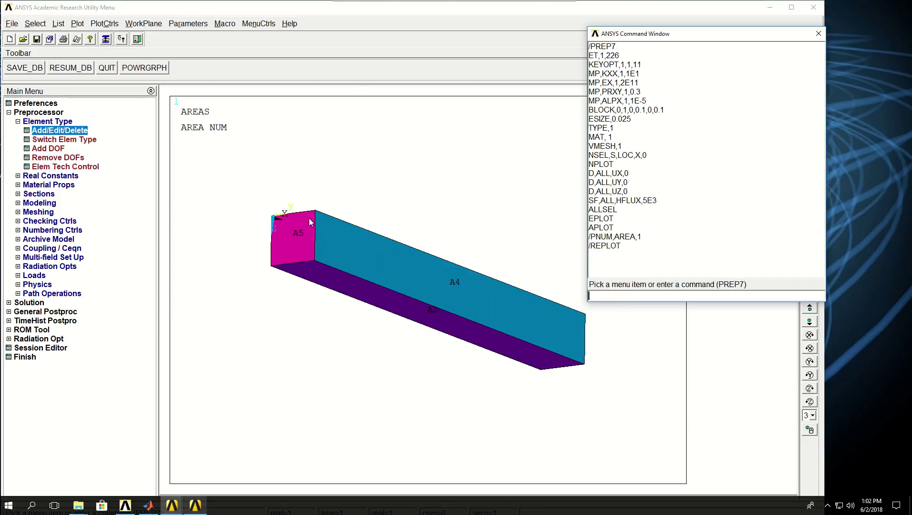
{"action": "right_click_drag", "start_coordinate": [449, 307], "coordinate": [372, 219], "text": "ctrl"}
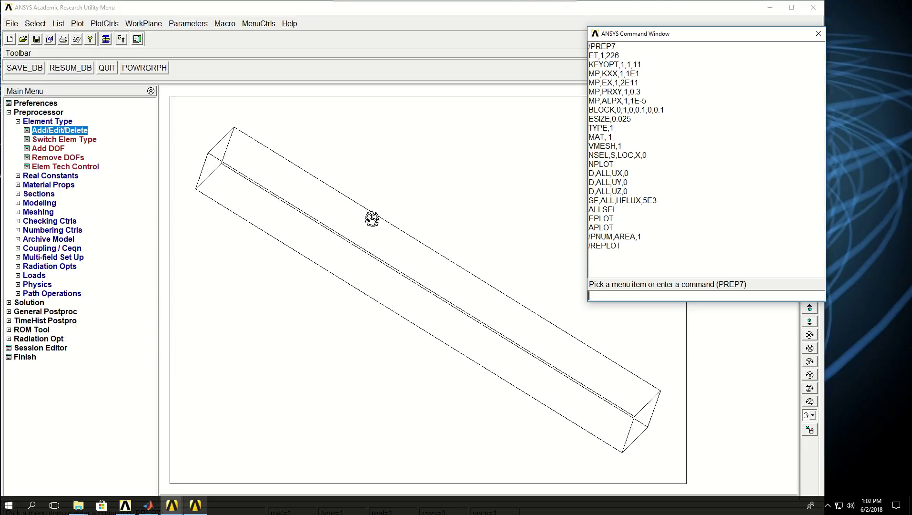
Unselect area 5 with ASEL,U,AREA,,5 and replot the remaining areas.
{"action": "type", "text": "ASE"}
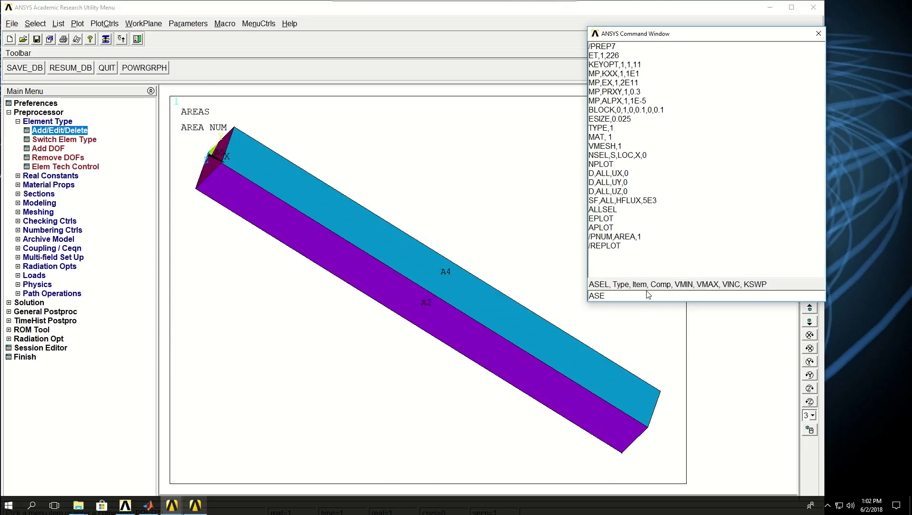
{"action": "type", "text": "L,U,AREA,,5"}
{"action": "key", "text": "Return"}
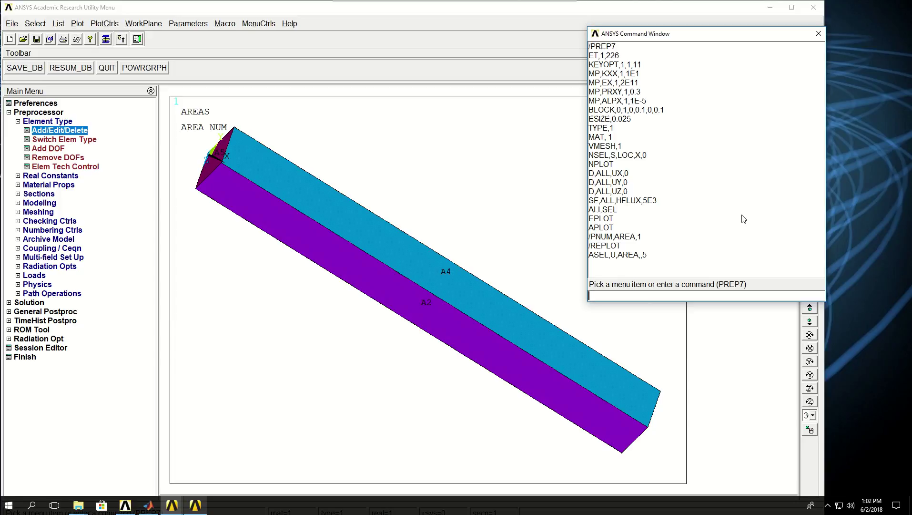
{"action": "type", "text": "APLOT"}
{"action": "key", "text": "Return"}
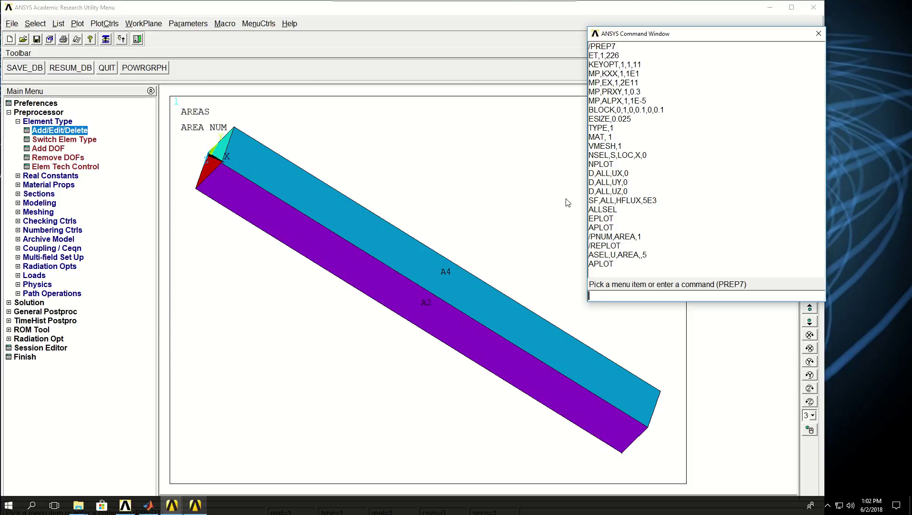
Select and plot the nodes on the remaining areas with NSLA, then turn the view nearly horizontal.
{"action": "type", "text": "NSLA"}
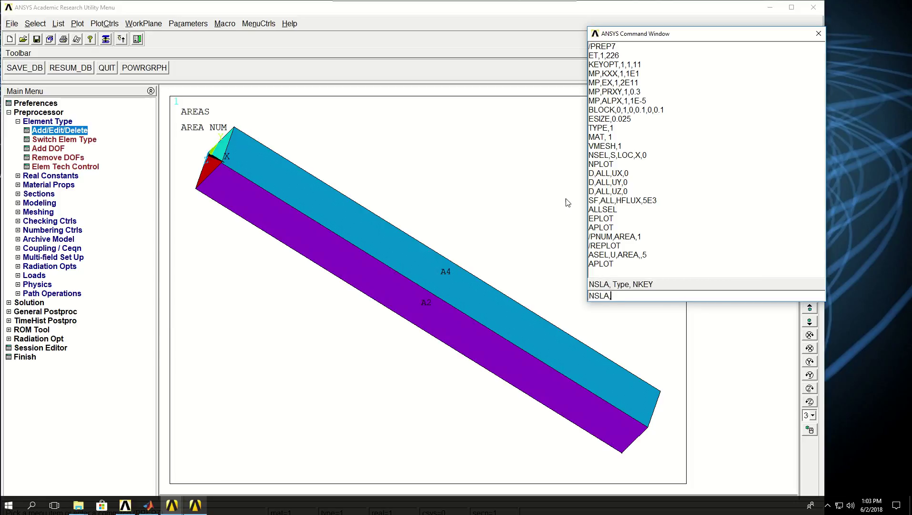
{"action": "type", "text": ",S,1"}
{"action": "key", "text": "Return"}
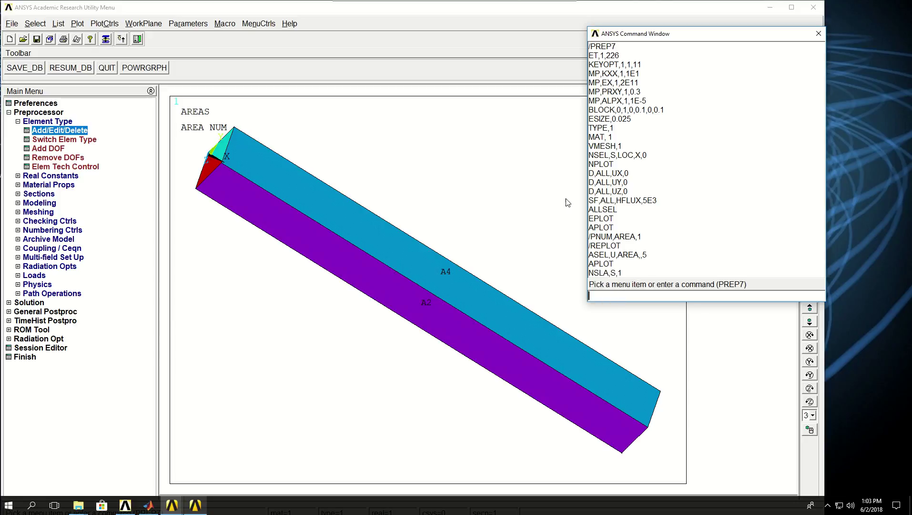
{"action": "type", "text": "NPLOT"}
{"action": "key", "text": "Return"}
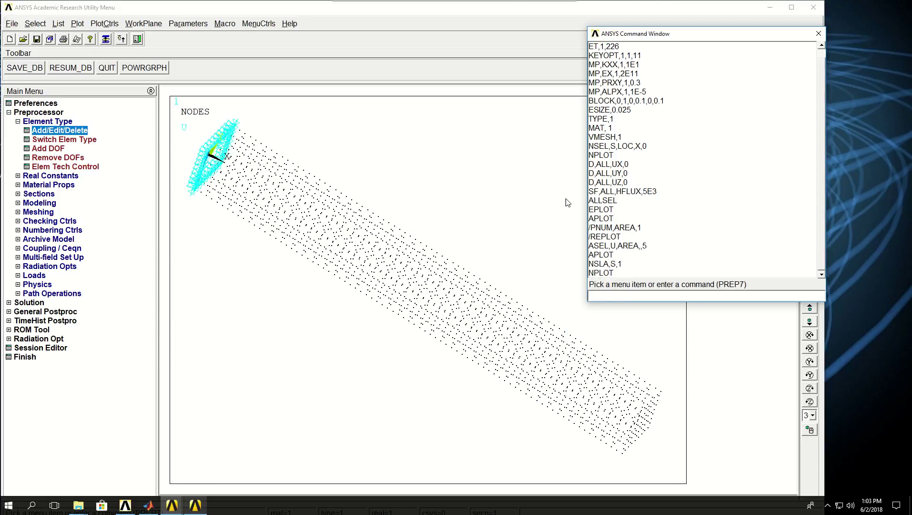
{"action": "scroll", "coordinate": [512, 358], "scroll_direction": "down", "scroll_amount": 2}
{"action": "scroll", "coordinate": [471, 346], "scroll_direction": "down", "scroll_amount": 1}
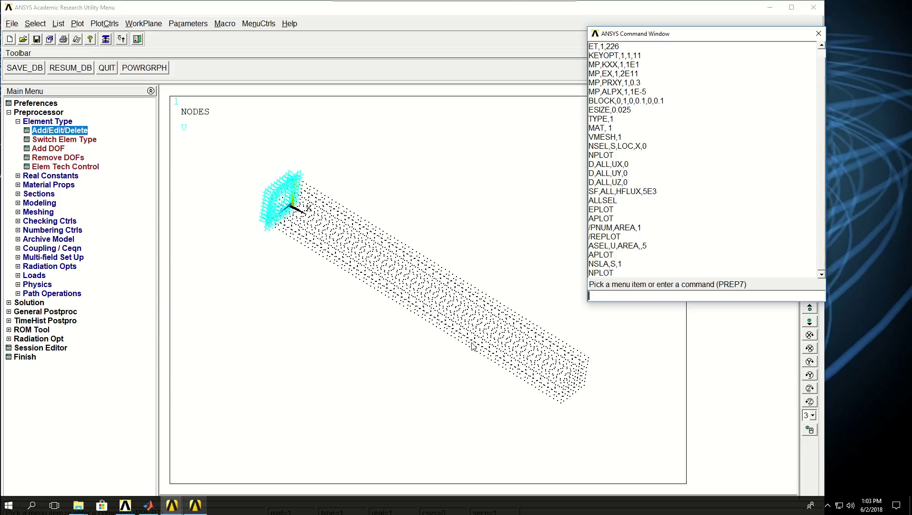
{"action": "right_click_drag", "start_coordinate": [472, 346], "coordinate": [581, 308], "text": "ctrl"}
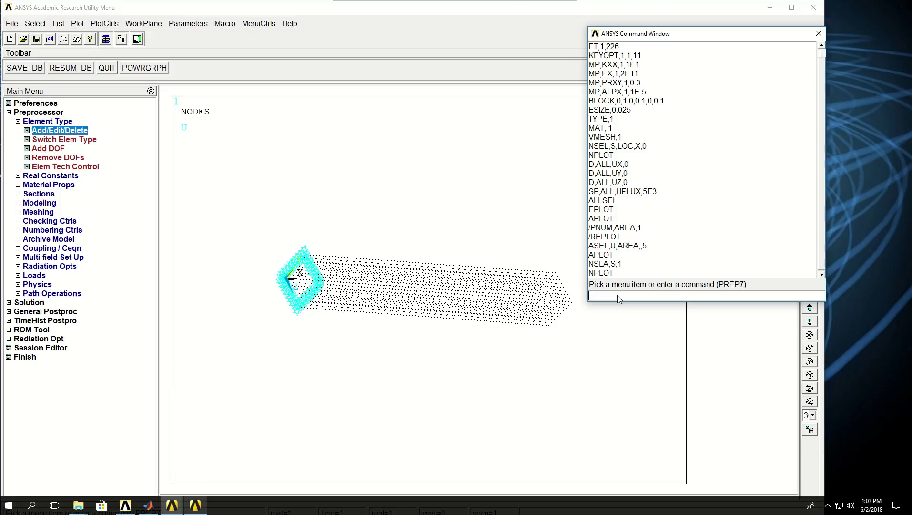
Apply SF,ALL,CONV,20,32 to the selected nodes, then reselect all and plot elements isometrically.
{"action": "type", "text": "SF,ALL,"}
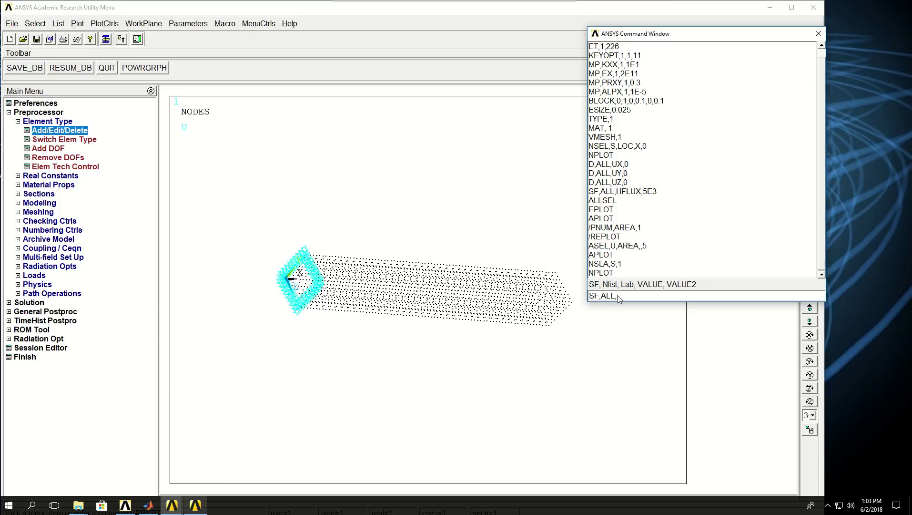
{"action": "type", "text": "CONV,20,32"}
{"action": "key", "text": "Return"}
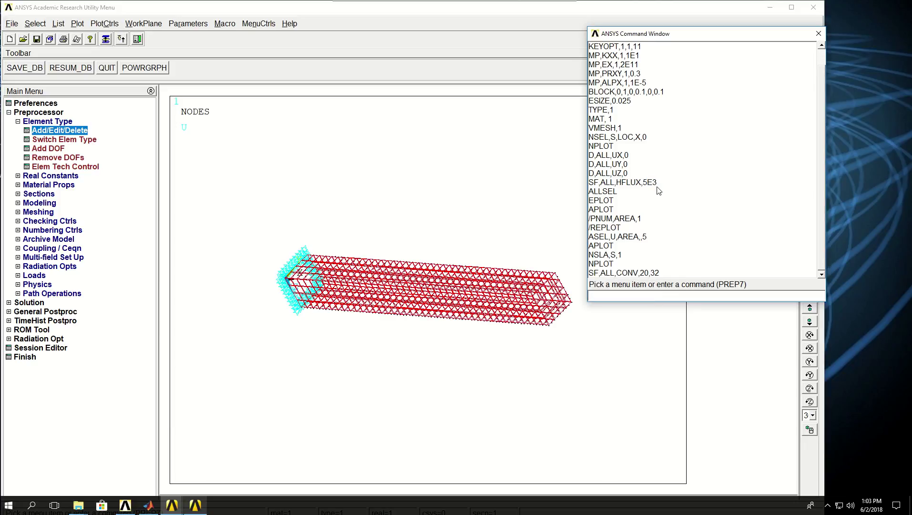
{"action": "type", "text": "ALLSEL"}
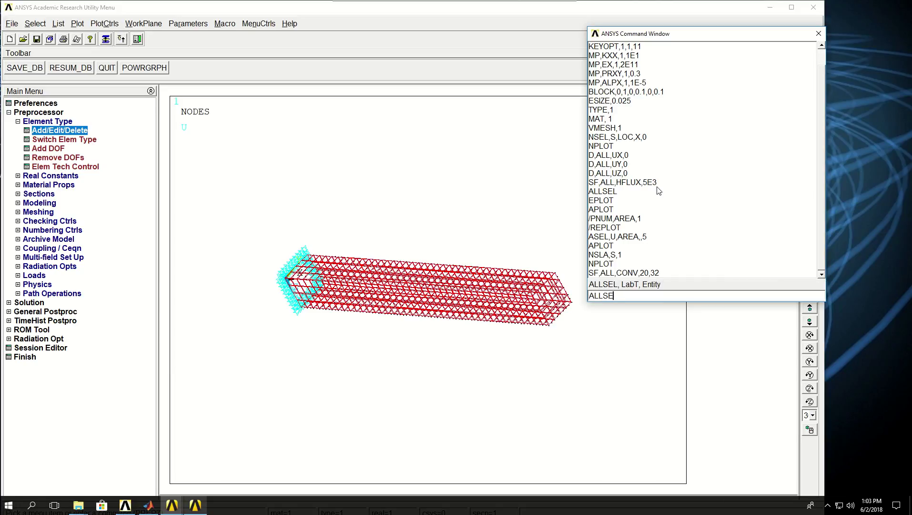
{"action": "key", "text": "Return"}
{"action": "type", "text": "EPLOT"}
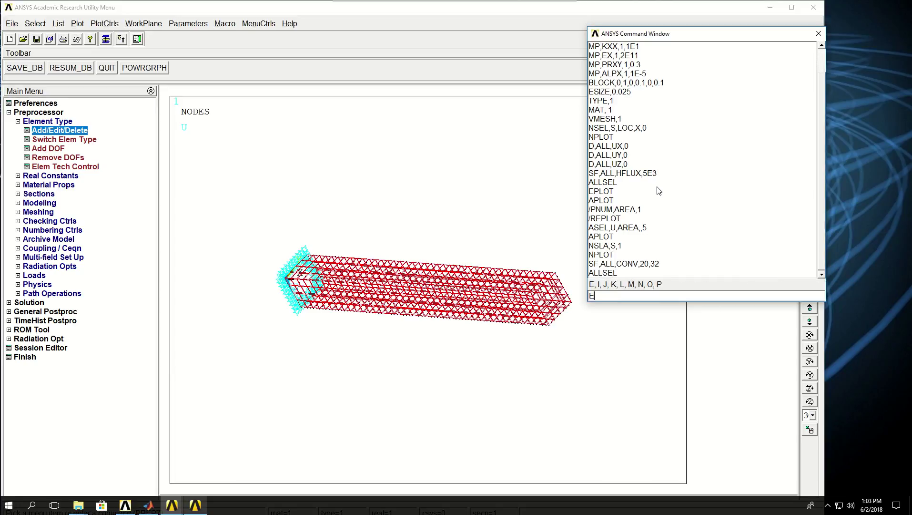
{"action": "key", "text": "Return"}
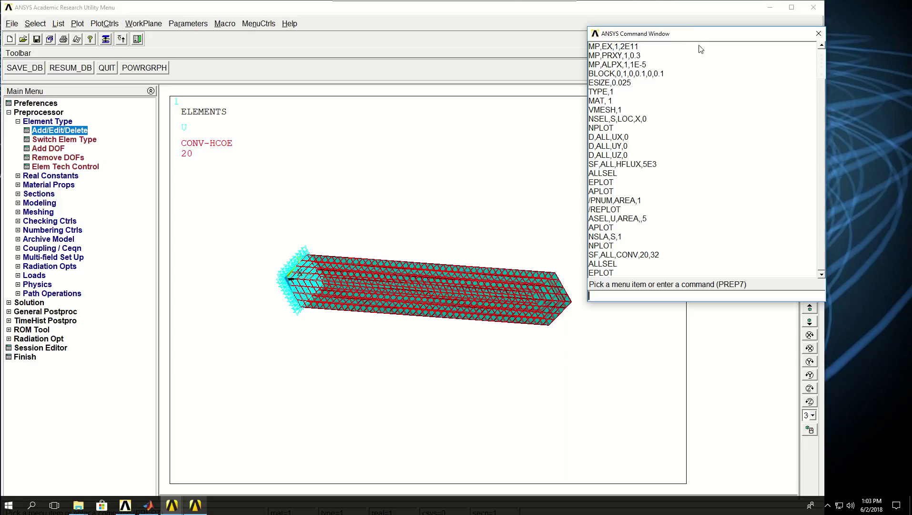
{"action": "left_click_drag", "start_coordinate": [701, 34], "coordinate": [749, 27]}
{"action": "left_click", "coordinate": [810, 109]}
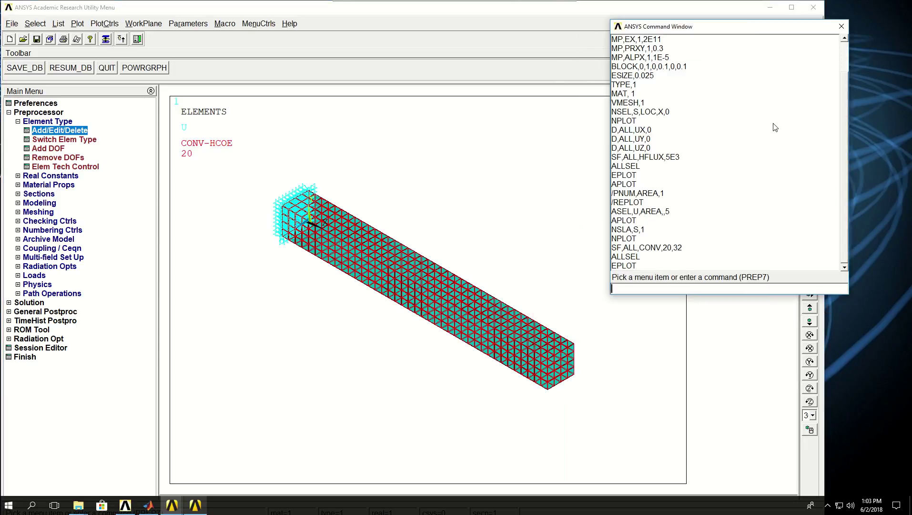
Run SOLVE in /SOLU, dismiss the 'Solution is done!' note, and FINI back to Begin level.
{"action": "type", "text": "FINI"}
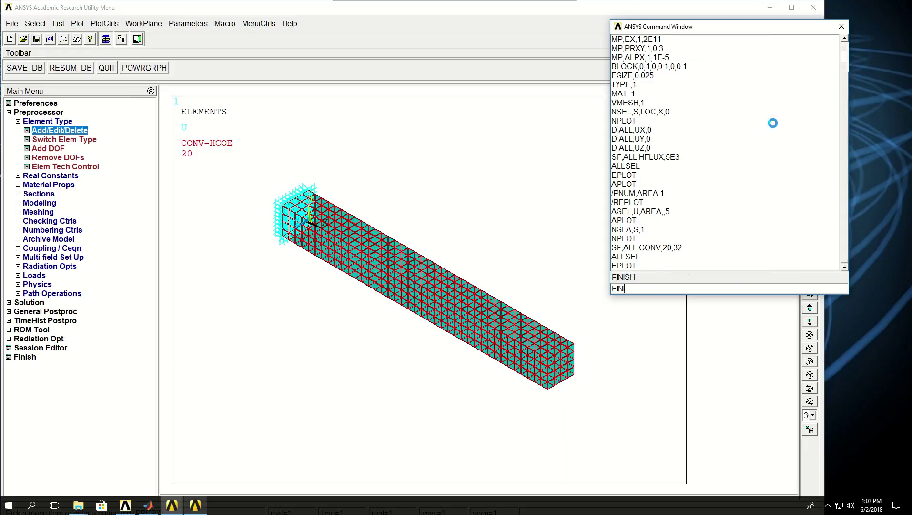
{"action": "key", "text": "Return"}
{"action": "type", "text": "/SOLU"}
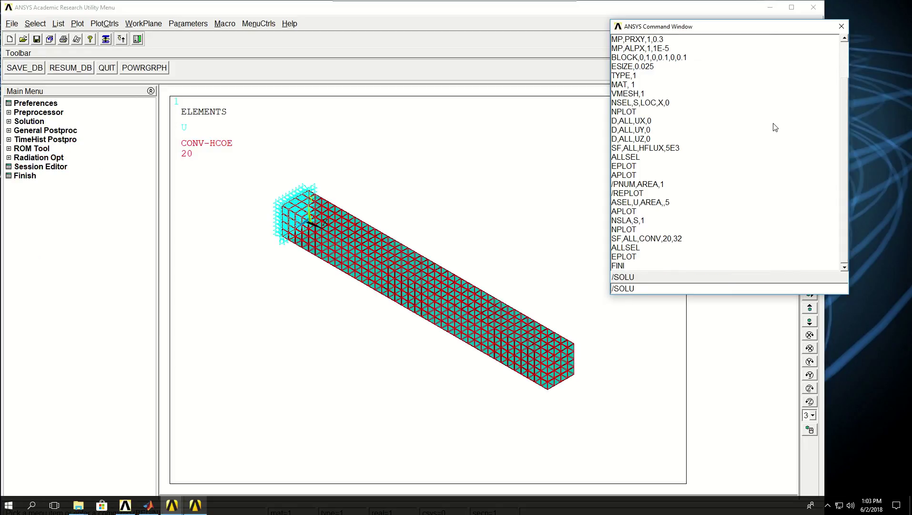
{"action": "key", "text": "Return"}
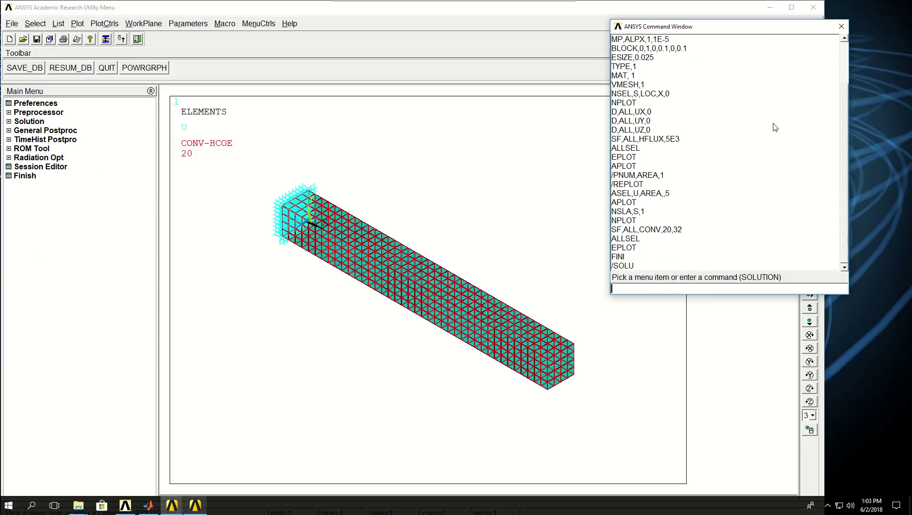
{"action": "type", "text": "SOLVE"}
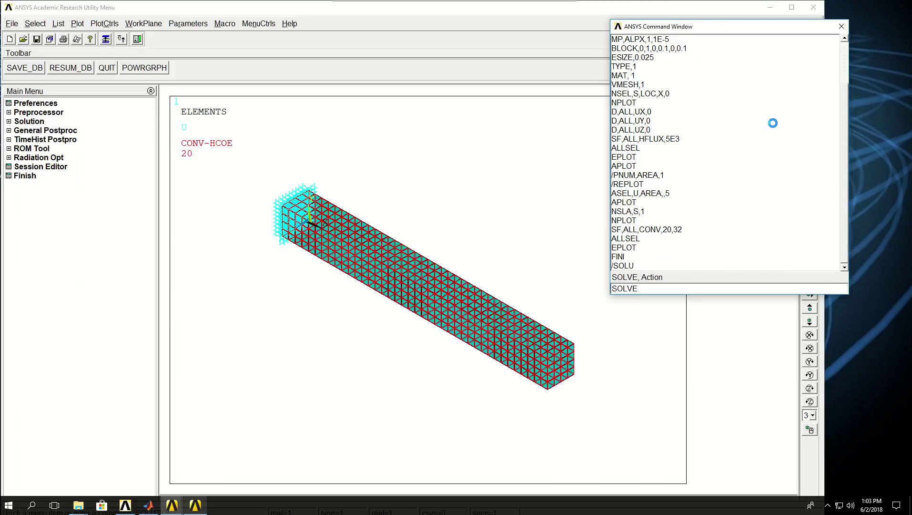
{"action": "key", "text": "Return"}
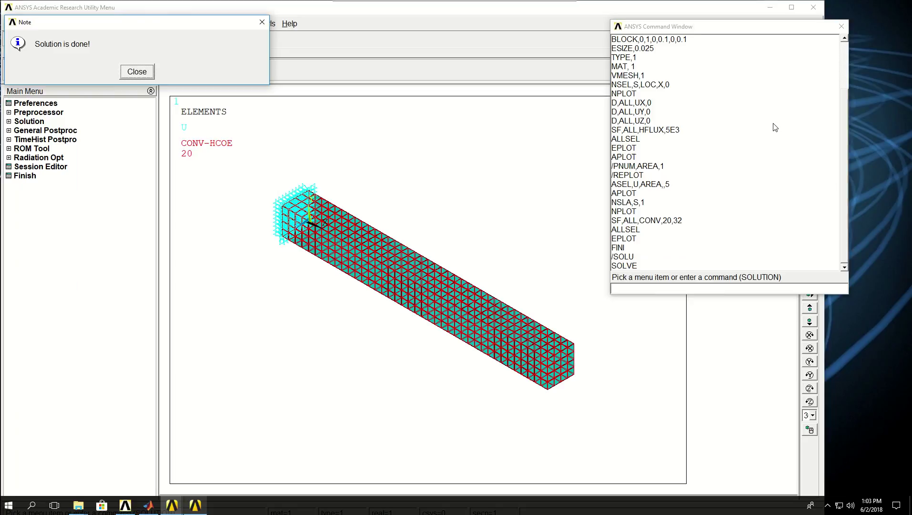
{"action": "left_click", "coordinate": [134, 74]}
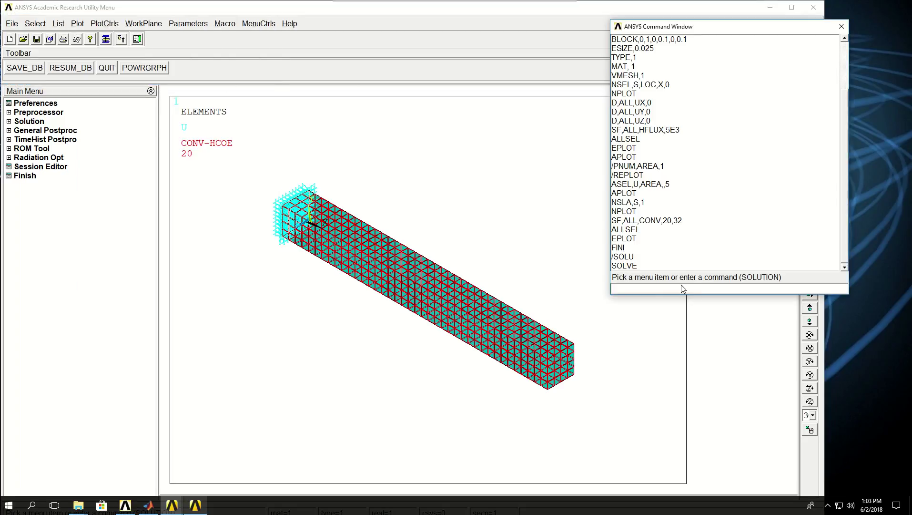
{"action": "type", "text": "FINI"}
{"action": "key", "text": "Return"}
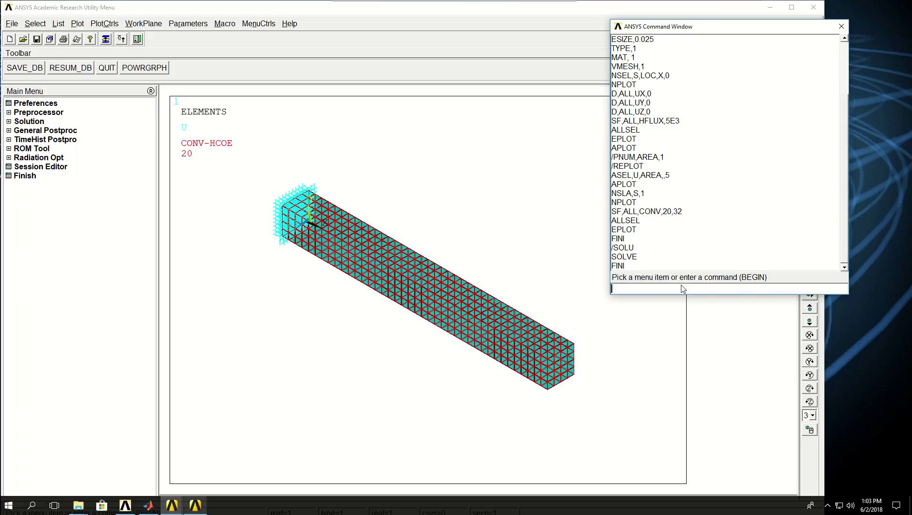
Enter /POST1 and plot the UX displacement contour with PLNSOL,U,X.
{"action": "type", "text": "/POST1"}
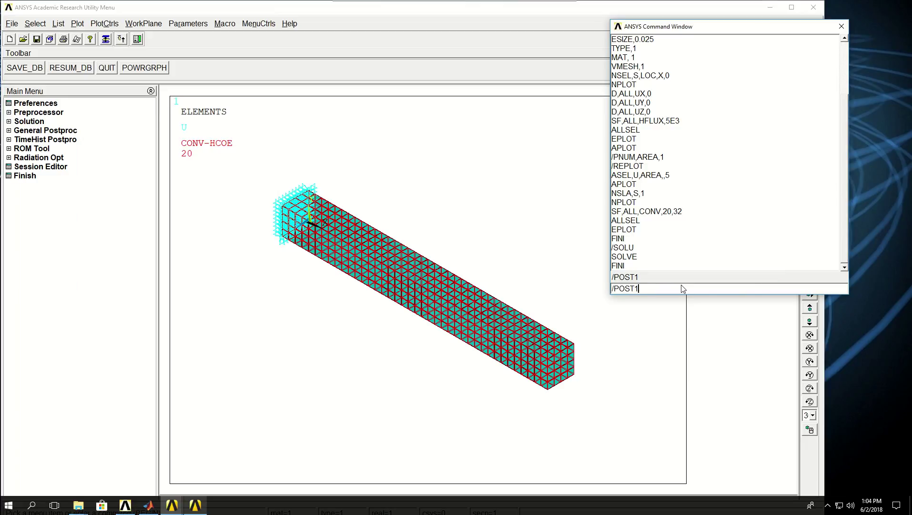
{"action": "key", "text": "Return"}
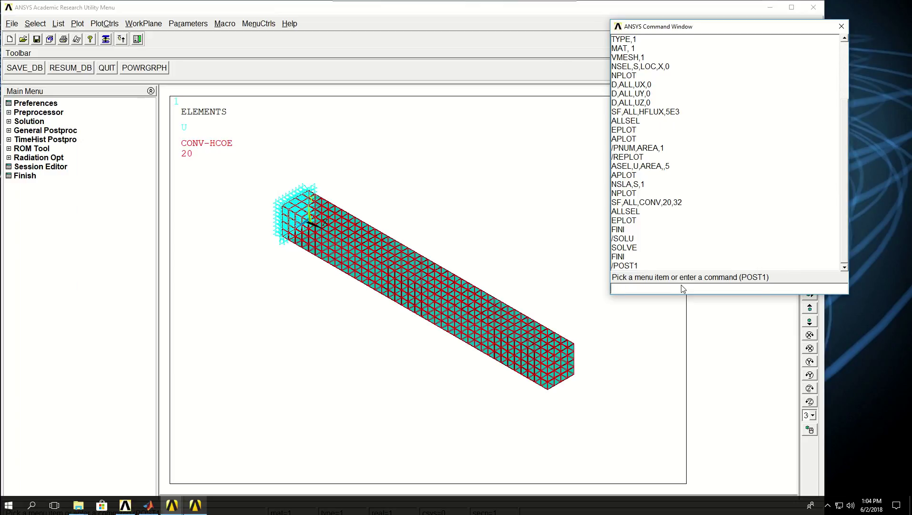
{"action": "type", "text": "PLNSOL"}
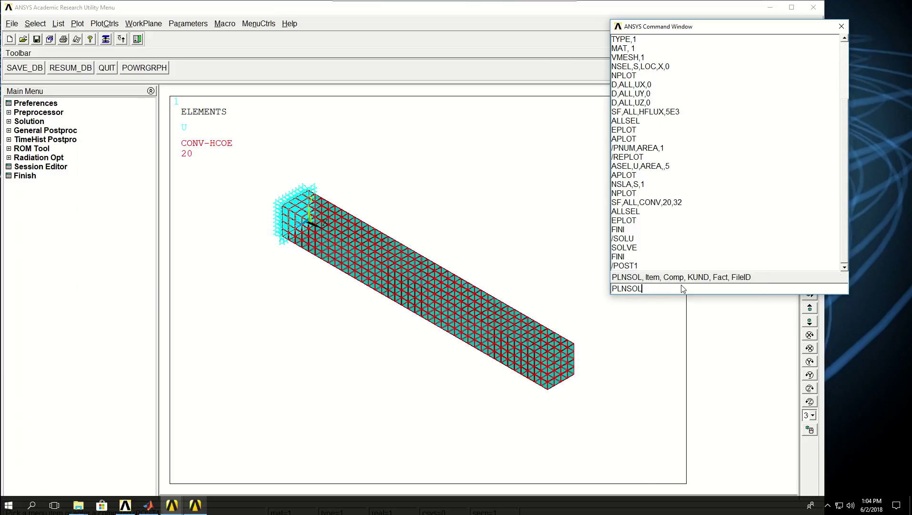
{"action": "type", "text": ",U,X"}
{"action": "key", "text": "Return"}
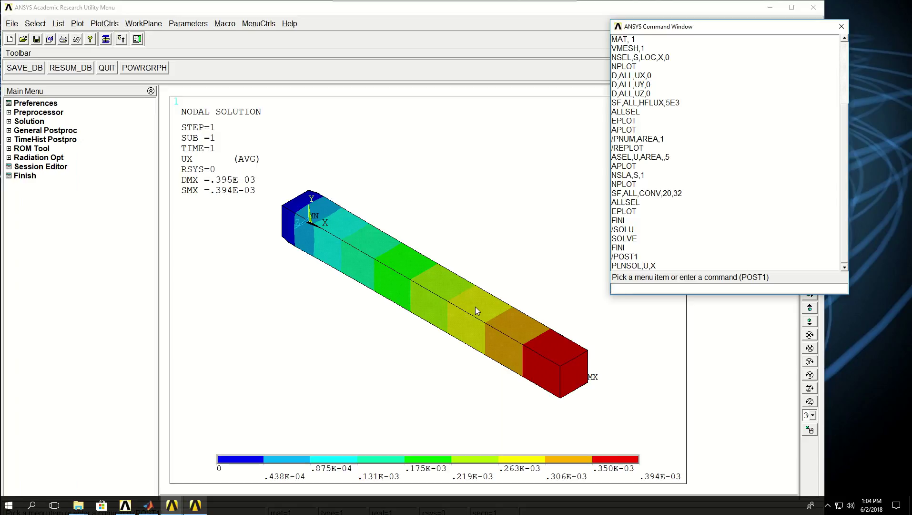
Plot the nodal temperature contour with PLNSOL,TEMP, spanning 32.01 to 90.39.
{"action": "type", "text": "PLNSOL"}
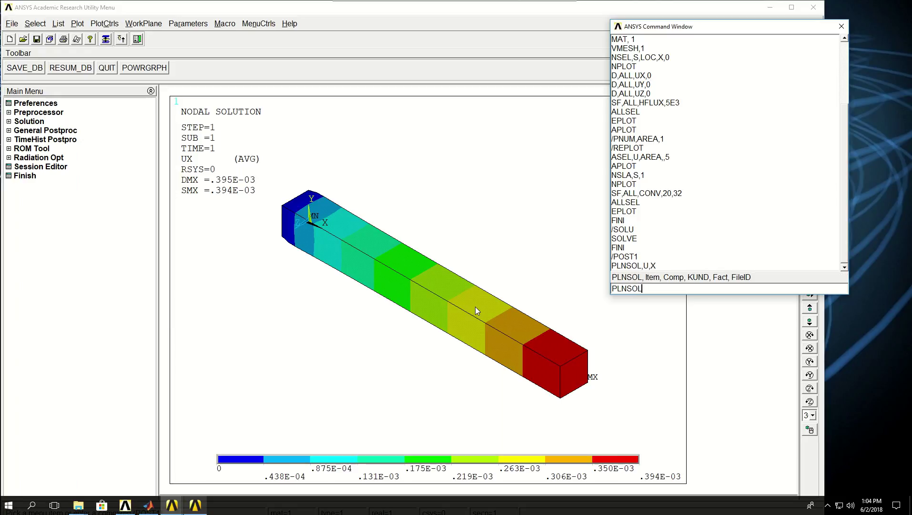
{"action": "type", "text": ",TEMP"}
{"action": "key", "text": "Return"}
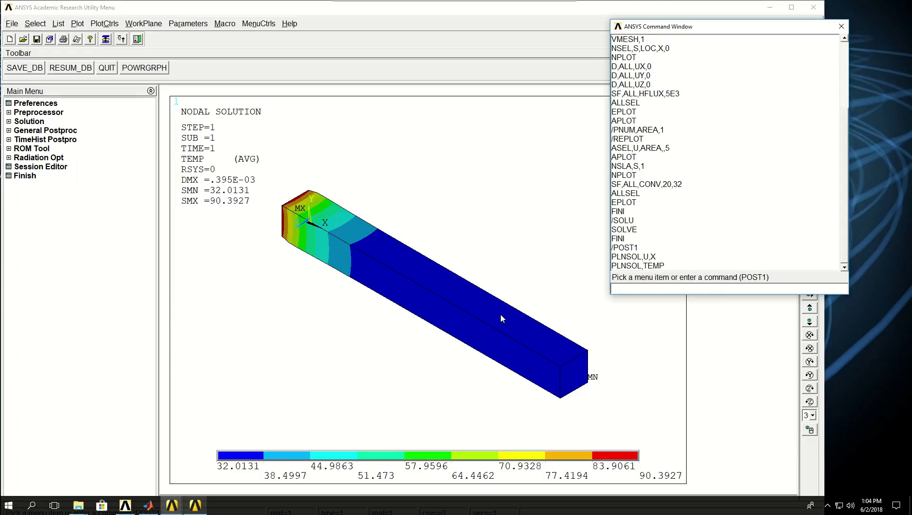
Plot predefined thermal gradient (TG) vectors under Vector Plot > Flux & gradient.
{"action": "left_click", "coordinate": [35, 130]}
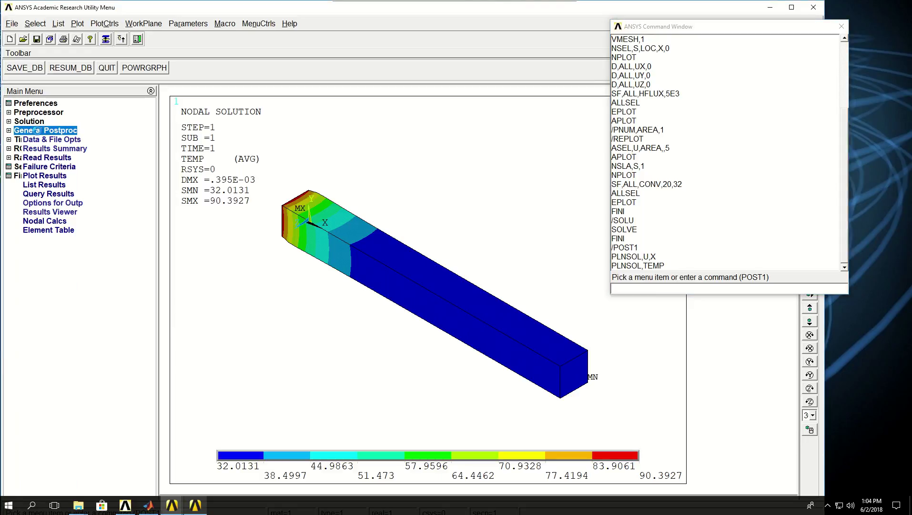
{"action": "left_click", "coordinate": [48, 176]}
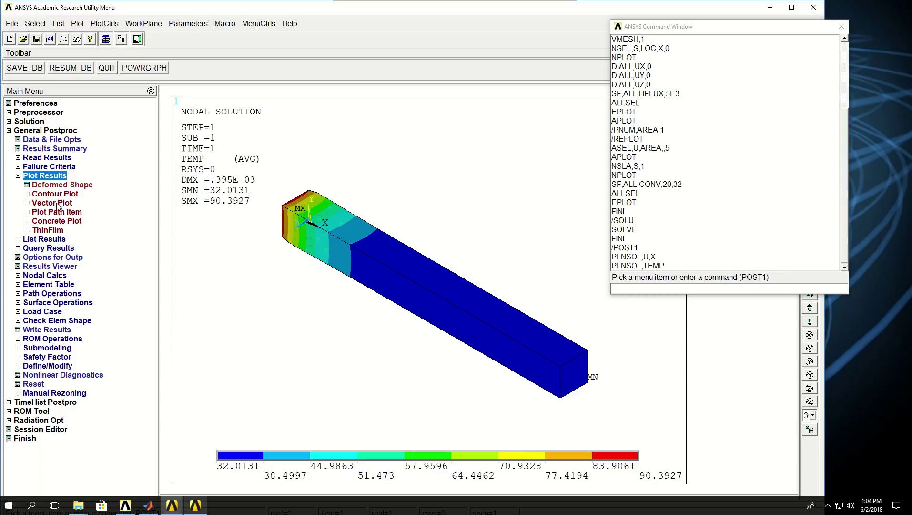
{"action": "left_click", "coordinate": [56, 204]}
{"action": "left_click", "coordinate": [61, 213]}
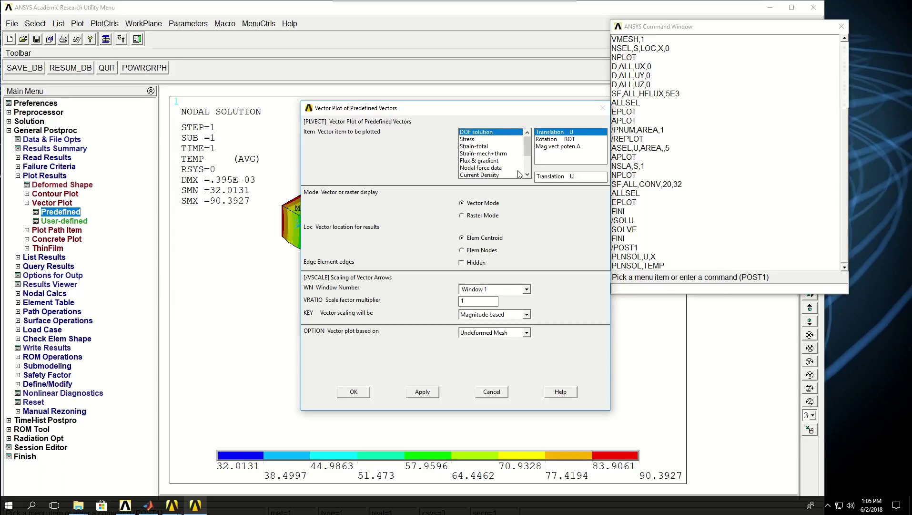
{"action": "left_click", "coordinate": [480, 161]}
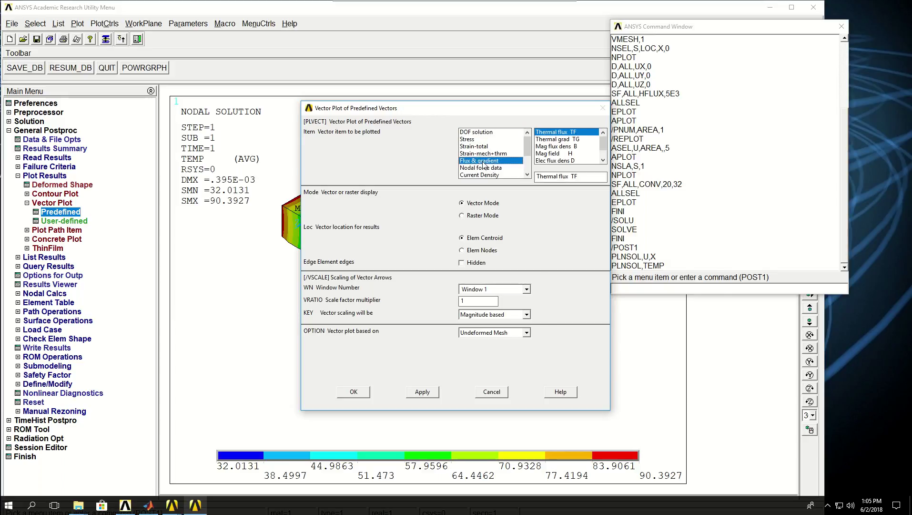
{"action": "left_click", "coordinate": [562, 139]}
{"action": "left_click", "coordinate": [419, 391]}
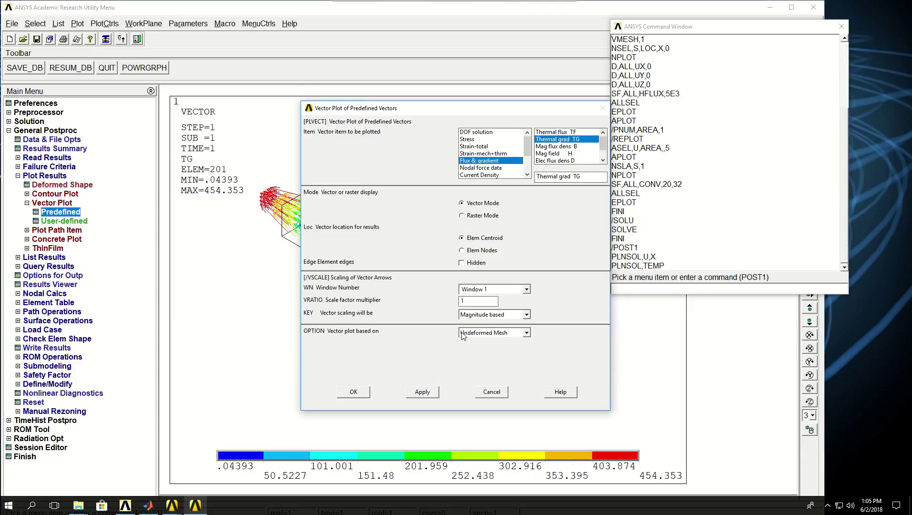
Switch the vector plot to thermal flux (TF) and reposition the command window.
{"action": "left_click_drag", "start_coordinate": [472, 111], "coordinate": [701, 131]}
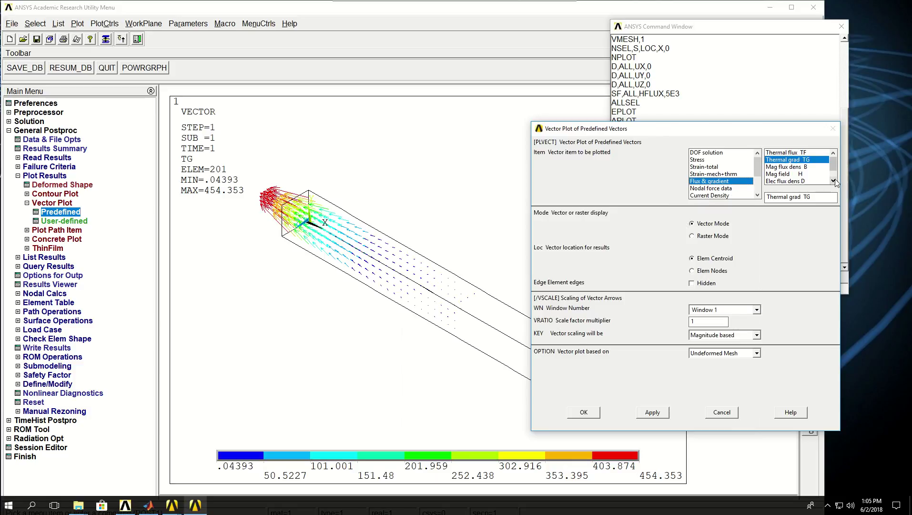
{"action": "left_click", "coordinate": [794, 152]}
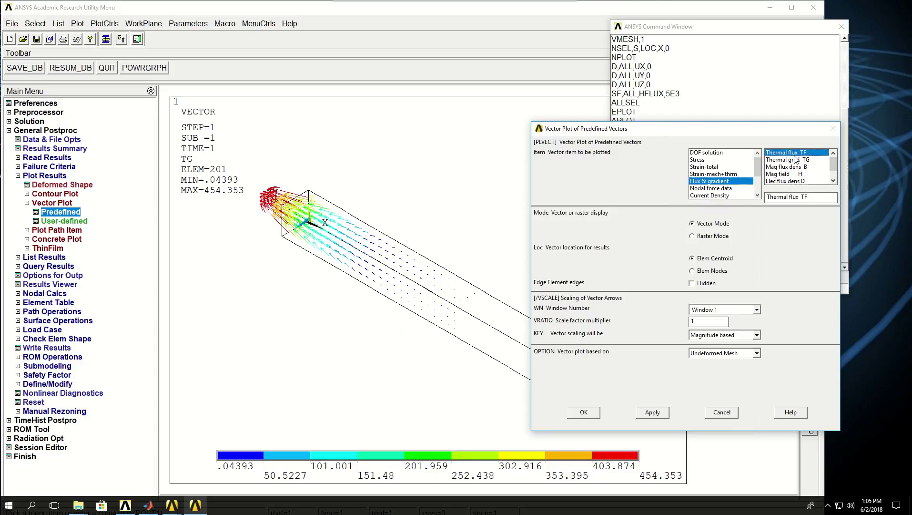
{"action": "left_click", "coordinate": [656, 413]}
{"action": "left_click_drag", "start_coordinate": [698, 128], "coordinate": [528, 202]}
{"action": "left_click_drag", "start_coordinate": [785, 32], "coordinate": [762, 211]}
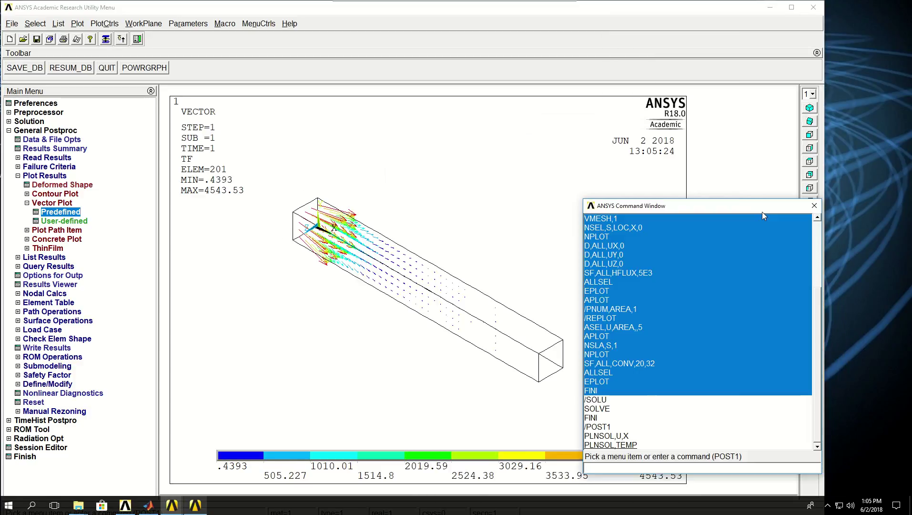
Show the flux vectors in front view and expand the Contour Plot menu.
{"action": "left_click", "coordinate": [812, 134]}
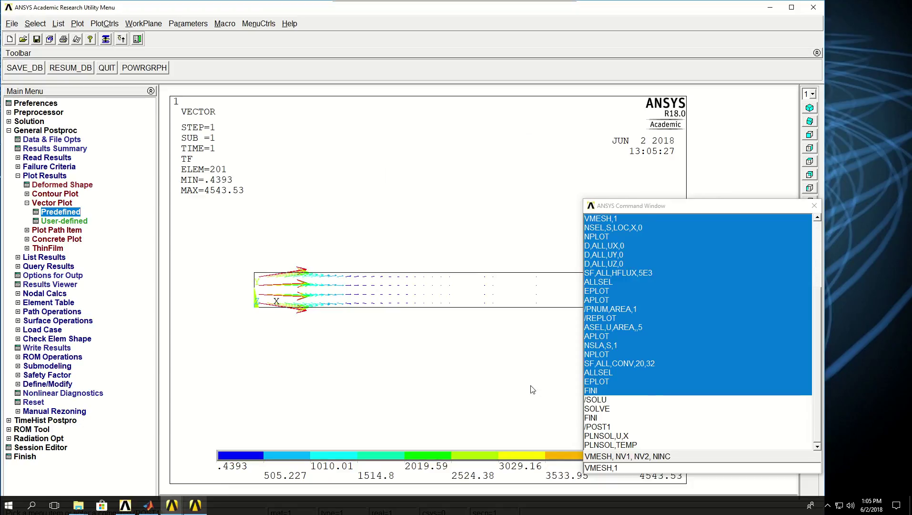
{"action": "left_click", "coordinate": [53, 193]}
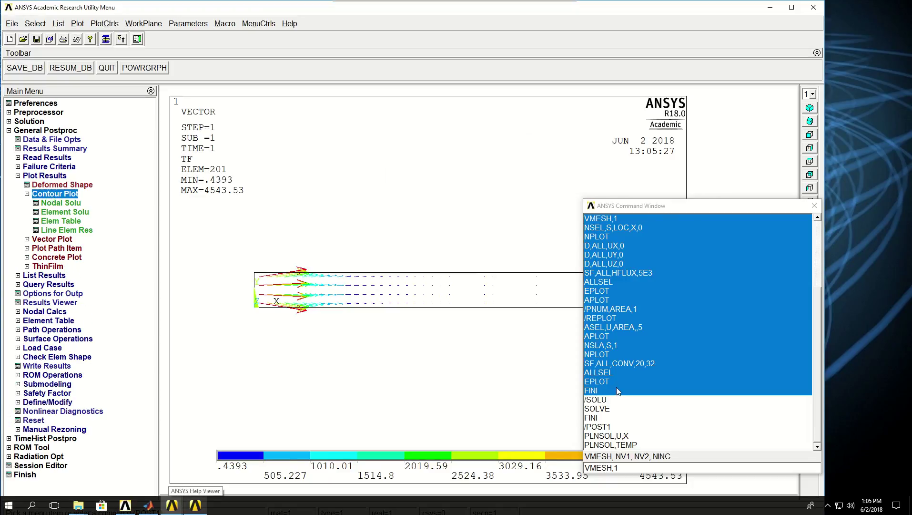
{"action": "left_click_drag", "start_coordinate": [669, 210], "coordinate": [665, 90]}
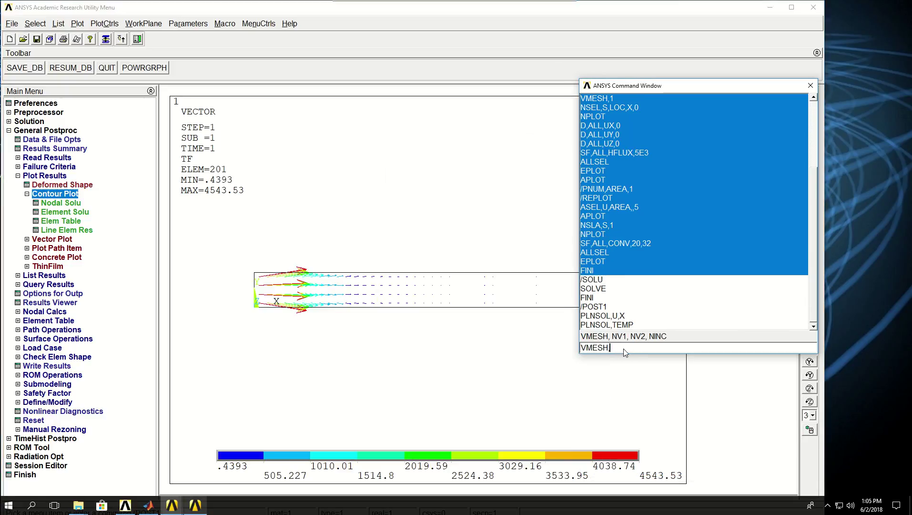
Plot the PLESOL,S,X element stress contour and view it isometrically.
{"action": "key", "text": "Return"}
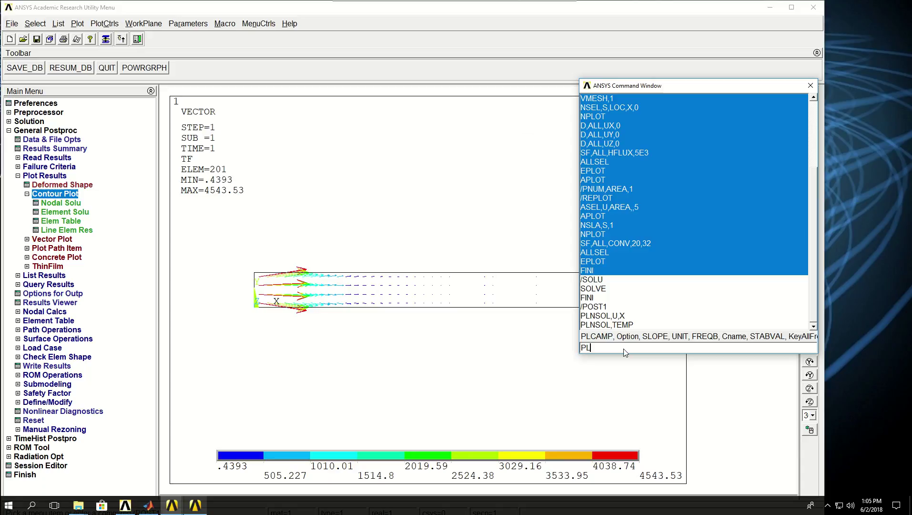
{"action": "type", "text": "E"}
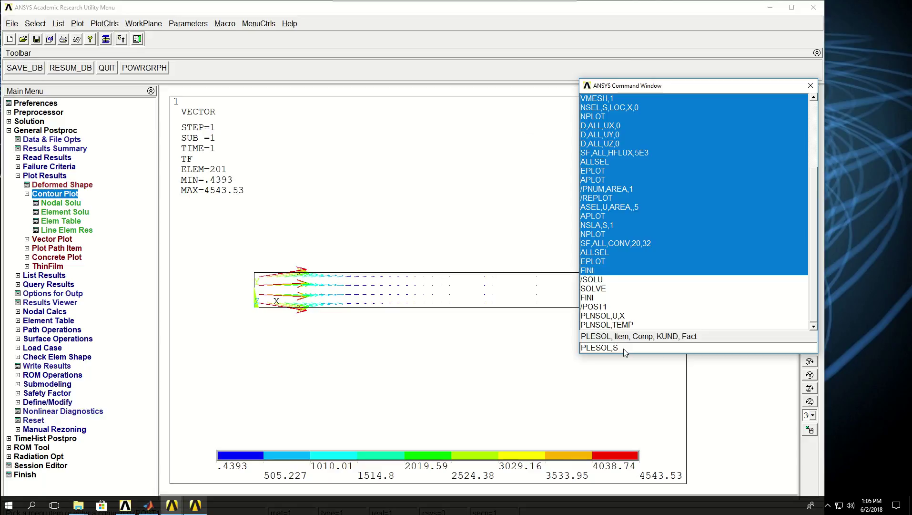
{"action": "type", "text": "SOL,S,X"}
{"action": "key", "text": "Return"}
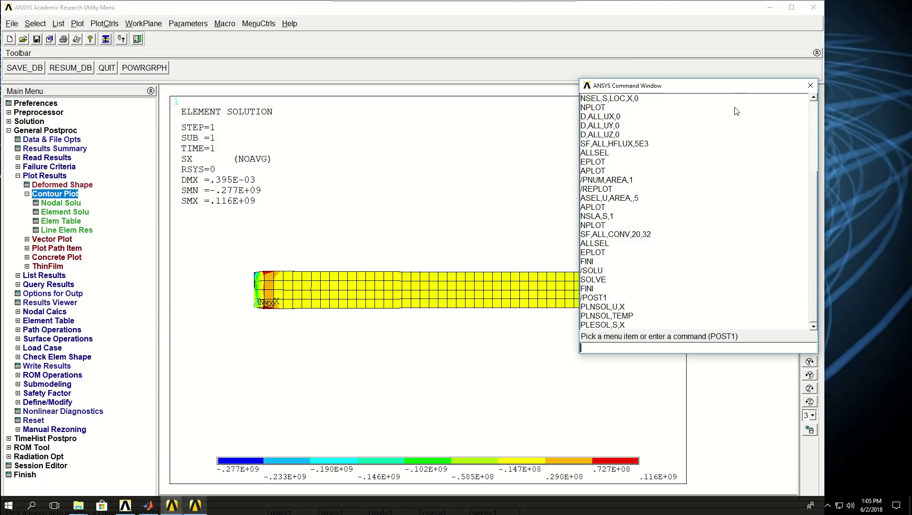
{"action": "left_click_drag", "start_coordinate": [734, 81], "coordinate": [739, 240]}
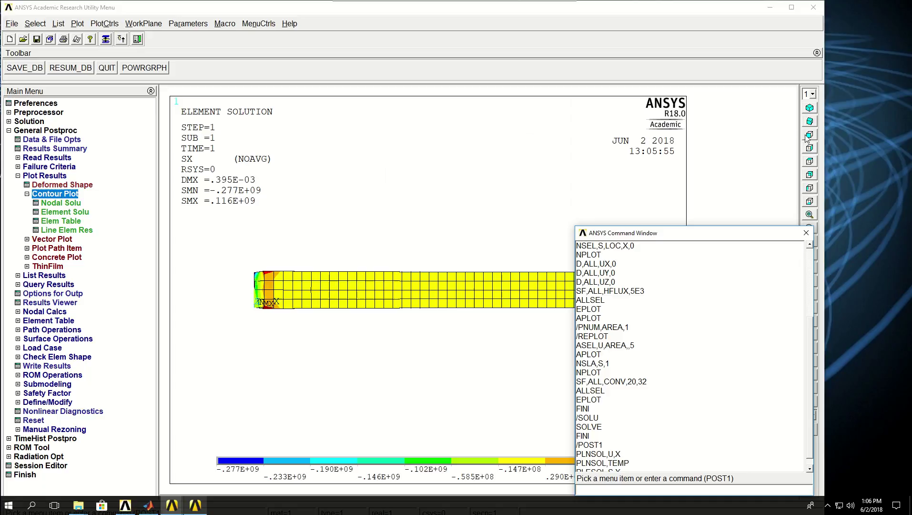
{"action": "left_click", "coordinate": [810, 108]}
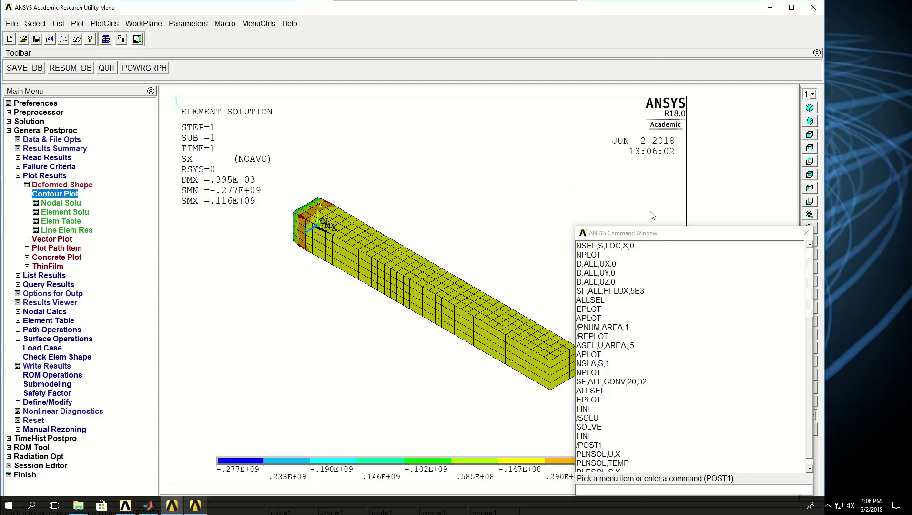
{"action": "left_click_drag", "start_coordinate": [651, 235], "coordinate": [701, 57]}
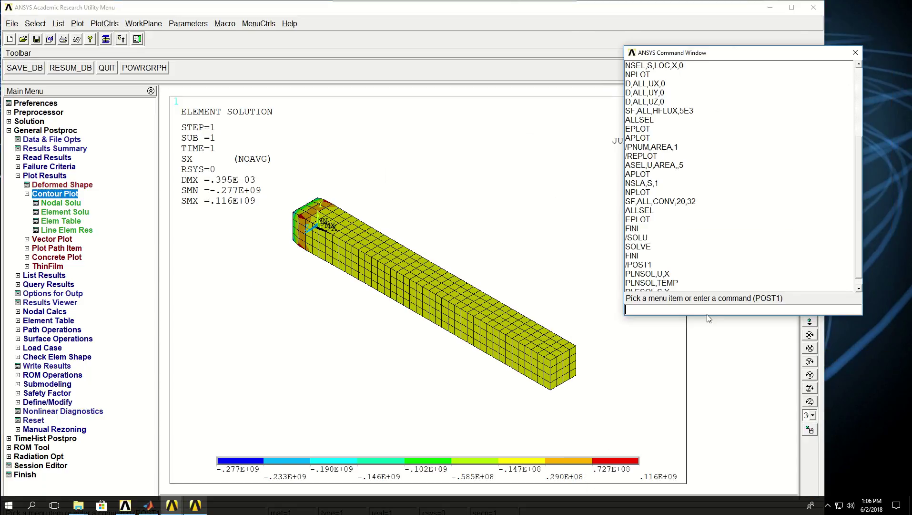
{"action": "left_click", "coordinate": [859, 289]}
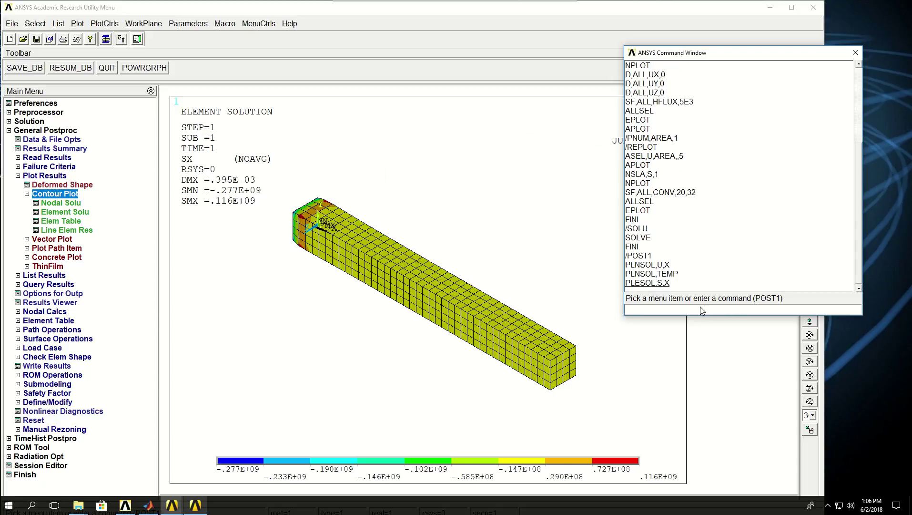
Plot the X-component of thermal strain (EPTHX) from the Element Solu contour options.
{"action": "left_click", "coordinate": [66, 212]}
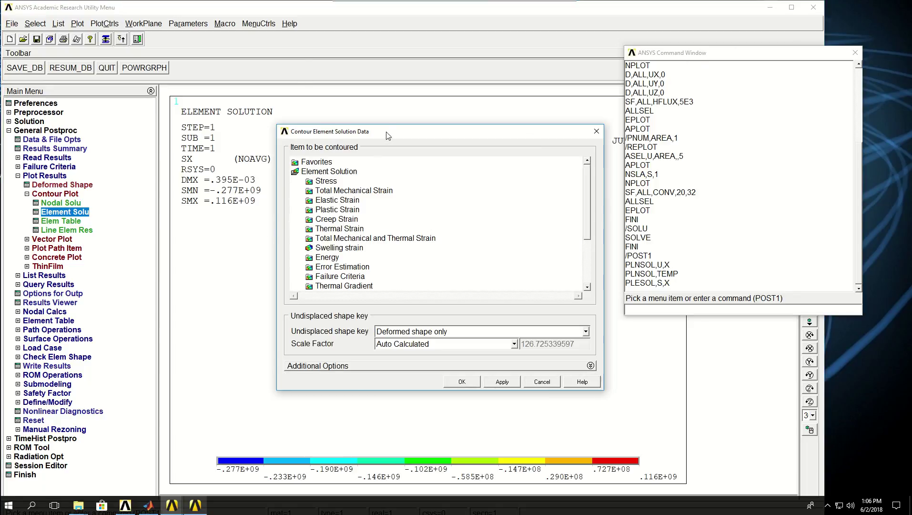
{"action": "left_click_drag", "start_coordinate": [390, 124], "coordinate": [397, 61]}
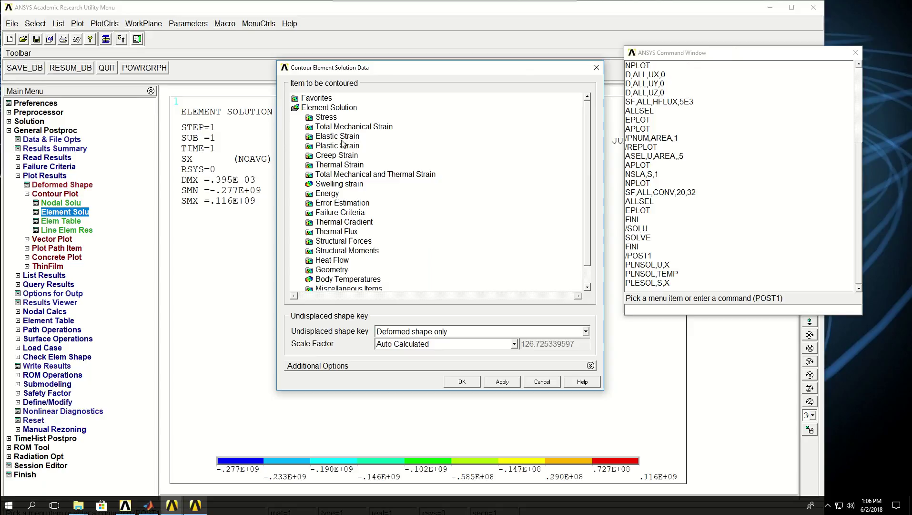
{"action": "left_click", "coordinate": [340, 166]}
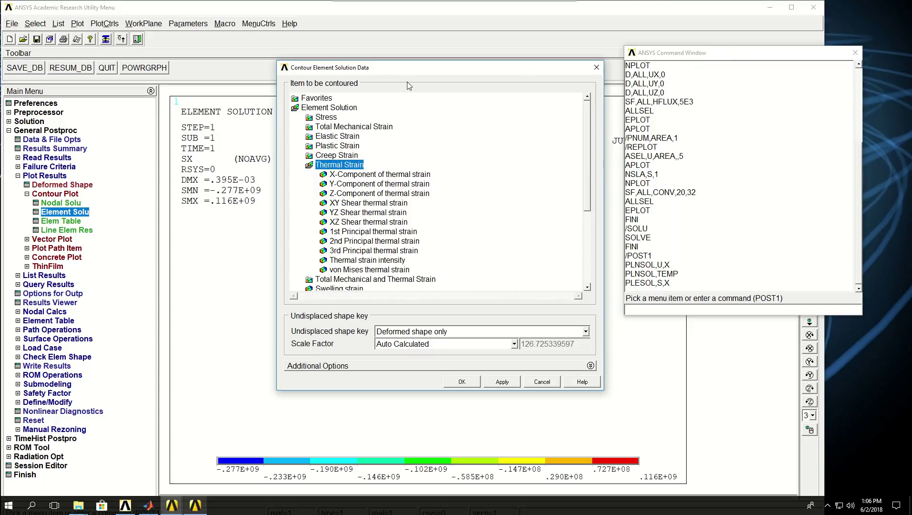
{"action": "left_click_drag", "start_coordinate": [411, 70], "coordinate": [688, 36]}
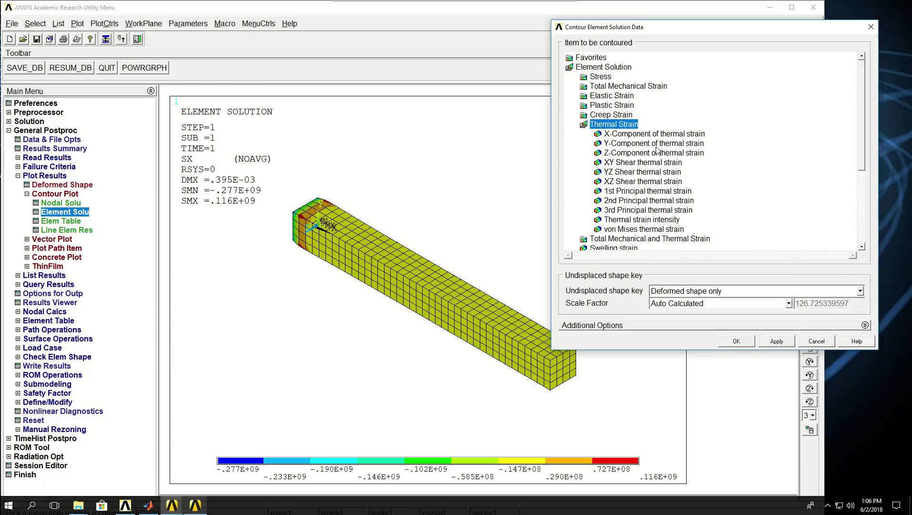
{"action": "left_click", "coordinate": [628, 135]}
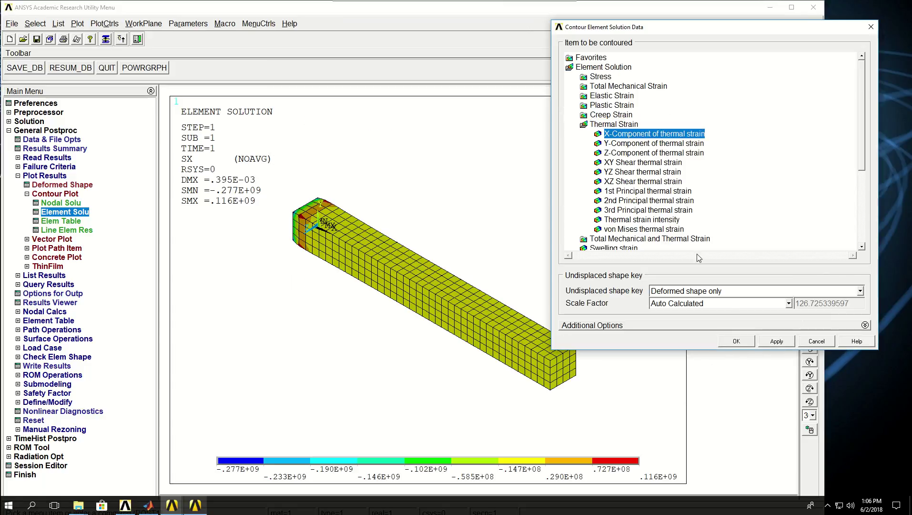
{"action": "left_click", "coordinate": [777, 341]}
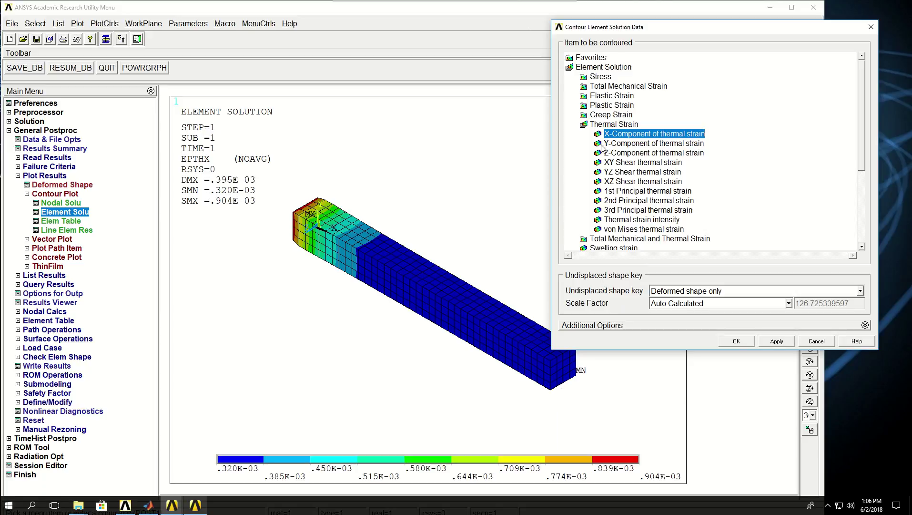
Plot the X-component of elastic strain contour for comparison.
{"action": "left_click", "coordinate": [603, 95]}
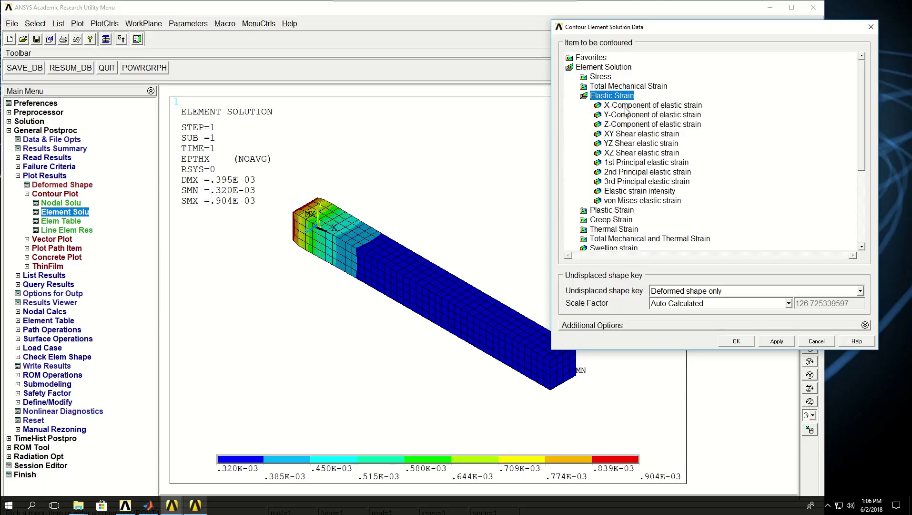
{"action": "left_click", "coordinate": [627, 107]}
{"action": "left_click", "coordinate": [777, 340]}
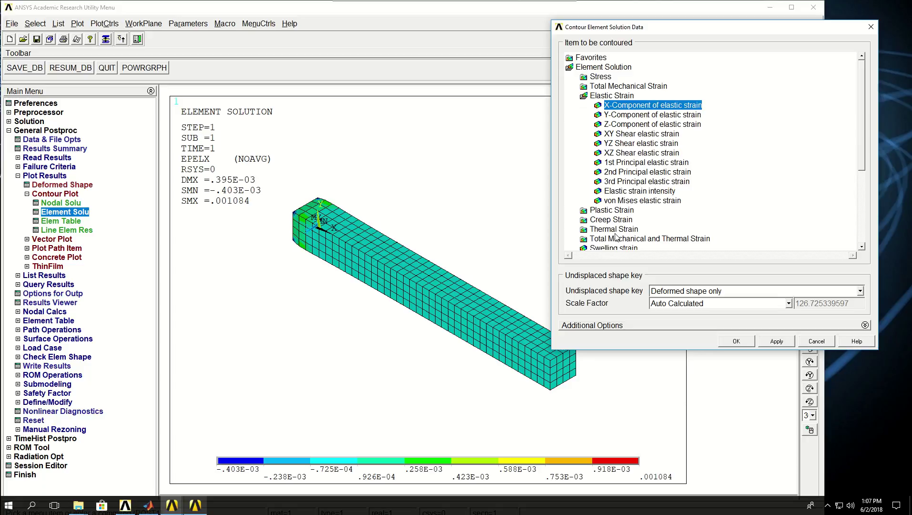
Replot the X thermal strain contour and close the contour options dialog.
{"action": "left_click", "coordinate": [605, 230]}
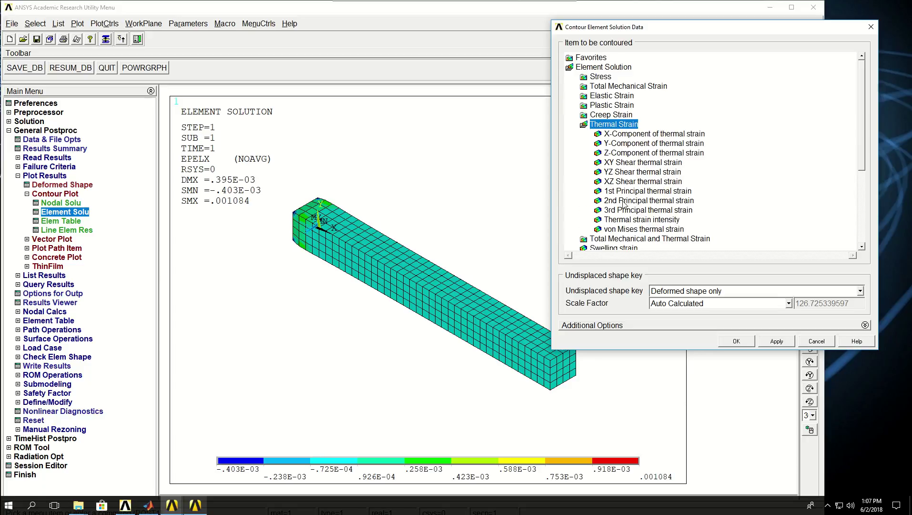
{"action": "left_click", "coordinate": [630, 135]}
{"action": "left_click", "coordinate": [775, 341]}
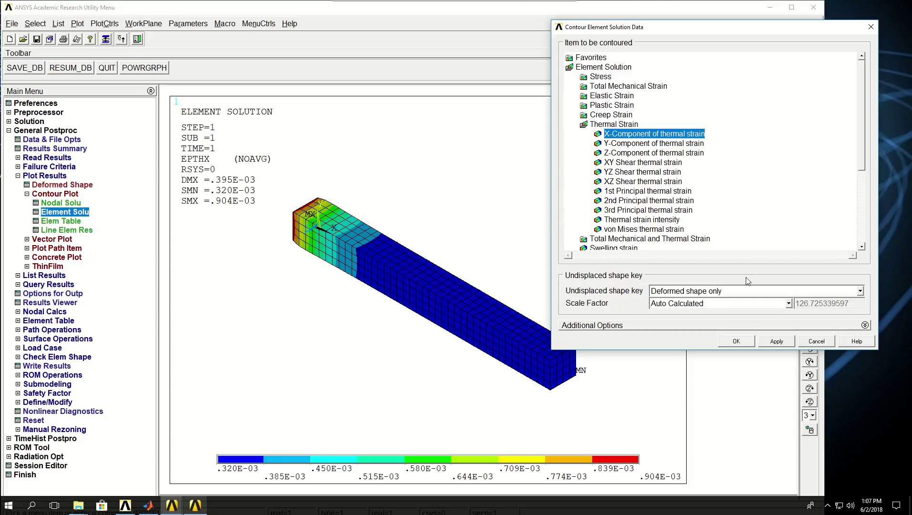
{"action": "left_click", "coordinate": [812, 344]}
{"action": "left_click", "coordinate": [707, 312]}
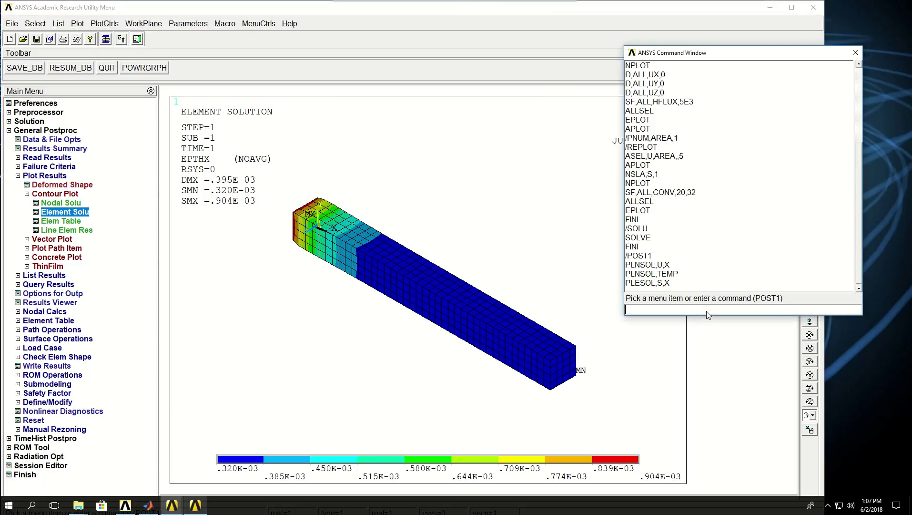
{"action": "type", "text": "PR"}
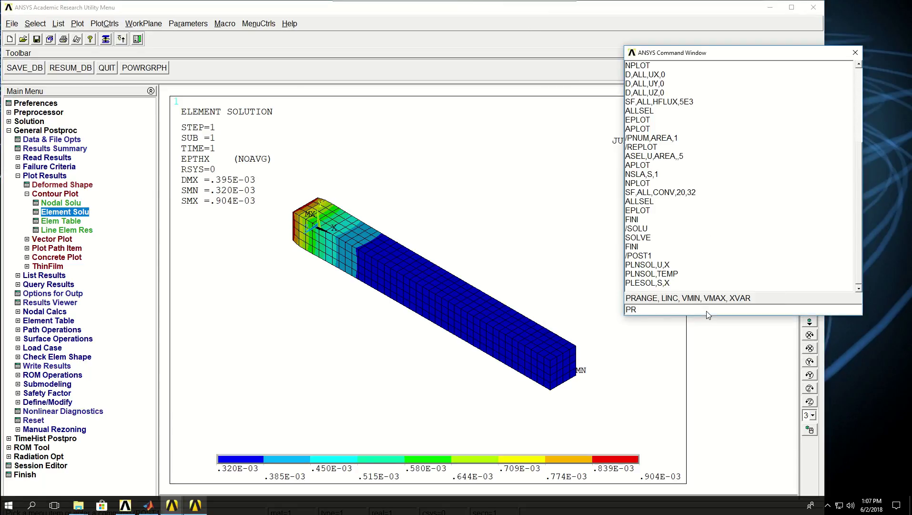
{"action": "type", "text": "RFOR"}
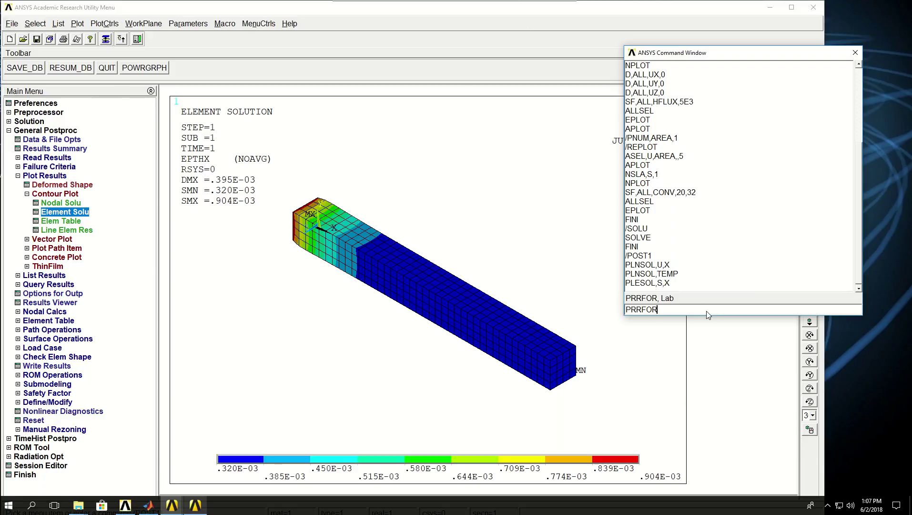
{"action": "key", "text": "Return"}
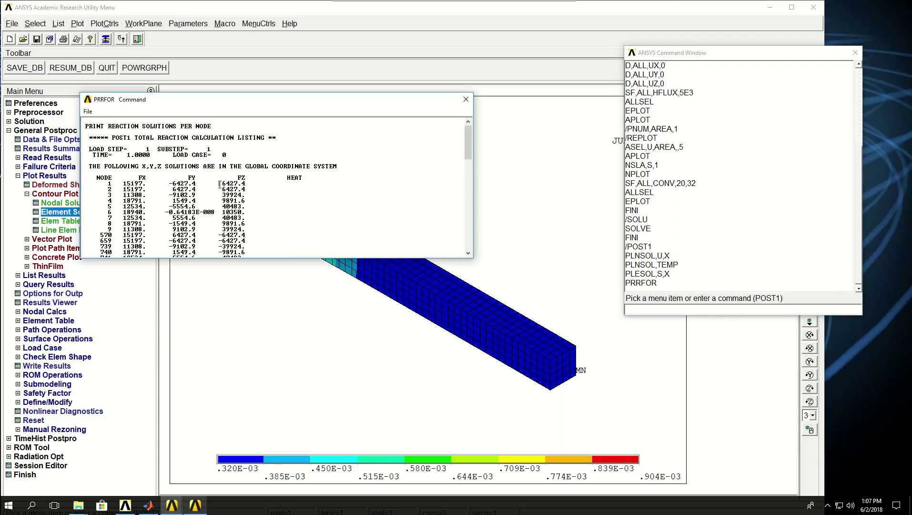
{"action": "scroll", "coordinate": [220, 184], "scroll_direction": "down", "scroll_amount": 20}
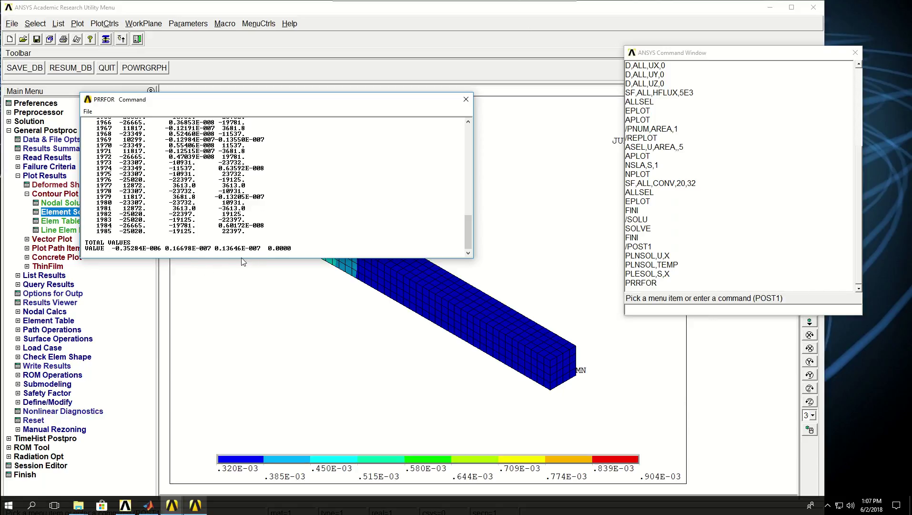
{"action": "left_click_drag", "start_coordinate": [250, 258], "coordinate": [244, 313]}
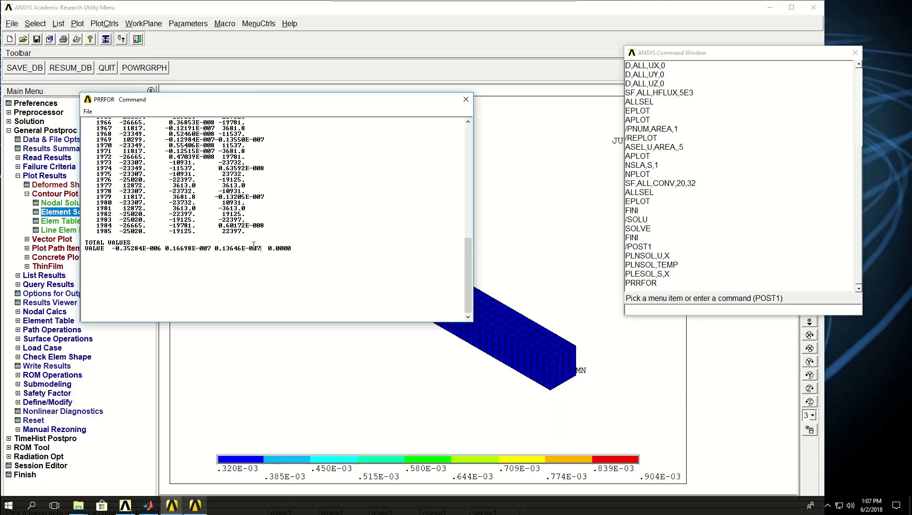
{"action": "left_click_drag", "start_coordinate": [260, 248], "coordinate": [155, 246]}
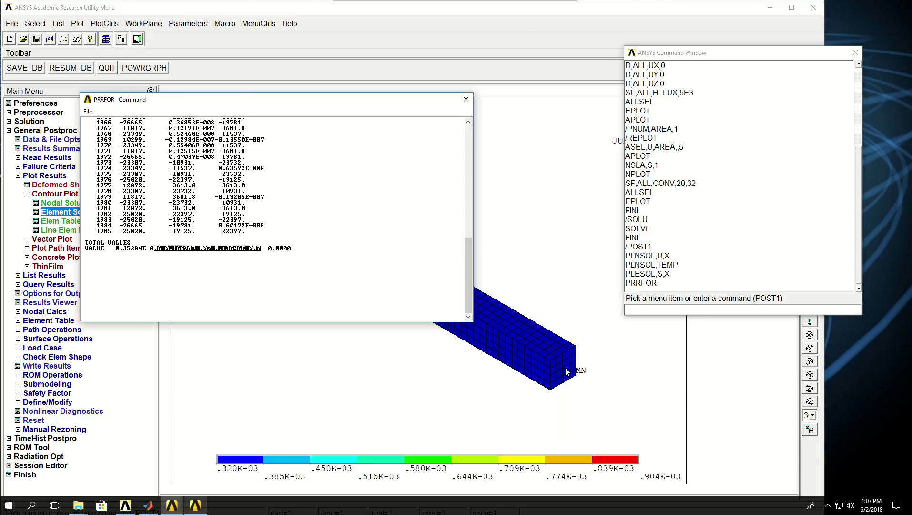
{"action": "left_click_drag", "start_coordinate": [467, 288], "coordinate": [465, 143]}
Close the reaction force listing and plot the PLESOL,S,EQV von Mises contour (160.66 to 0.456E+09).
{"action": "left_click", "coordinate": [465, 100]}
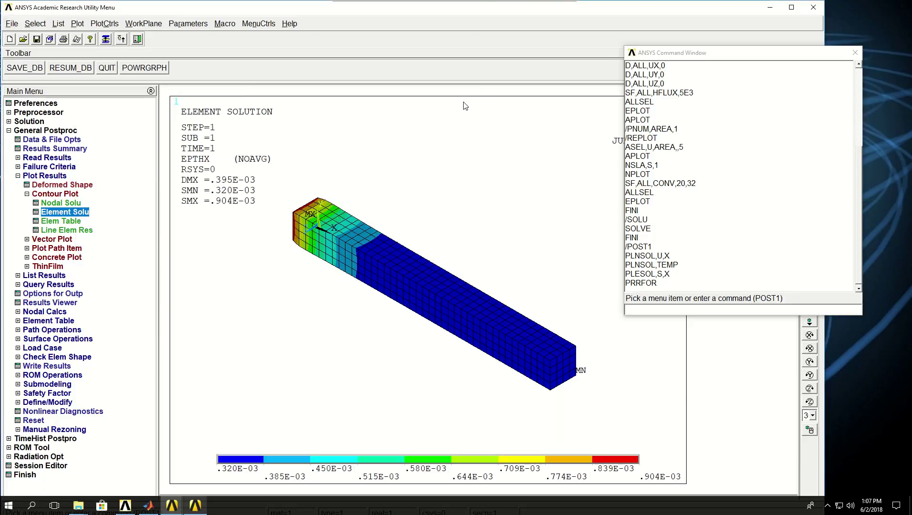
{"action": "left_click", "coordinate": [652, 310]}
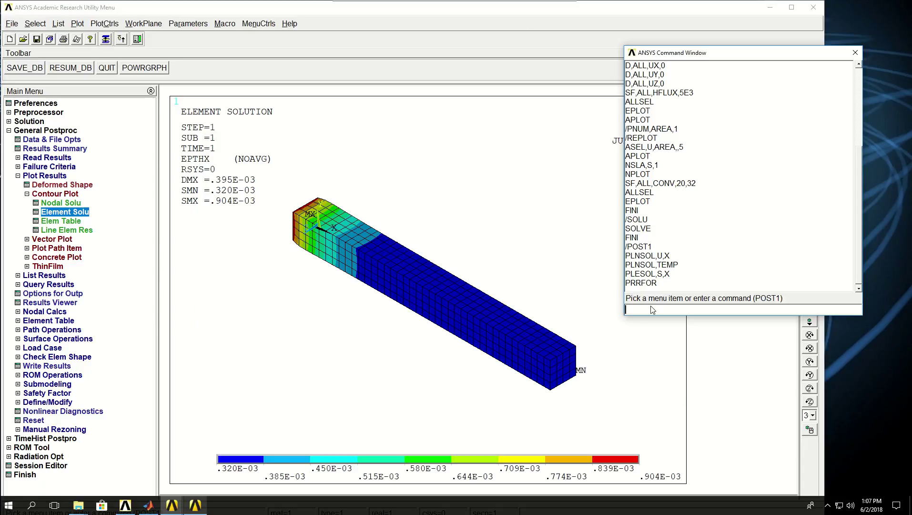
{"action": "type", "text": "PLE"}
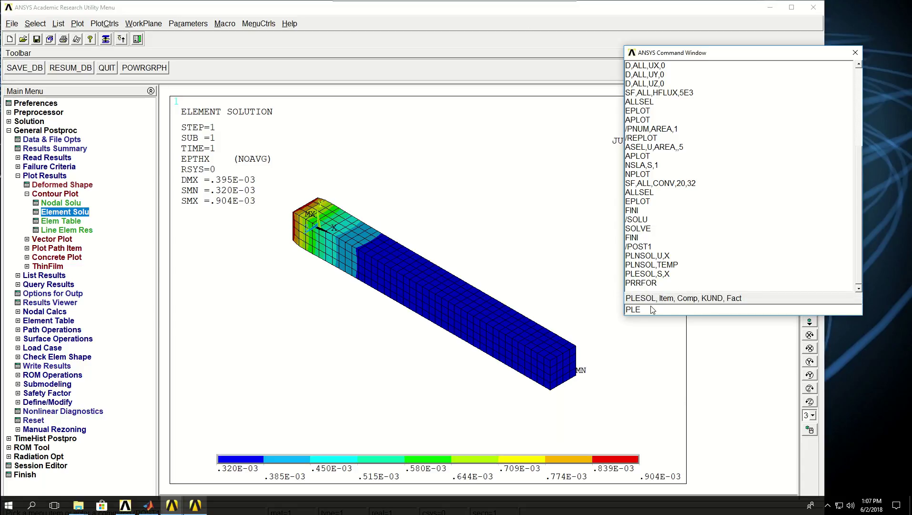
{"action": "type", "text": "SOL,S,EQV"}
{"action": "key", "text": "Return"}
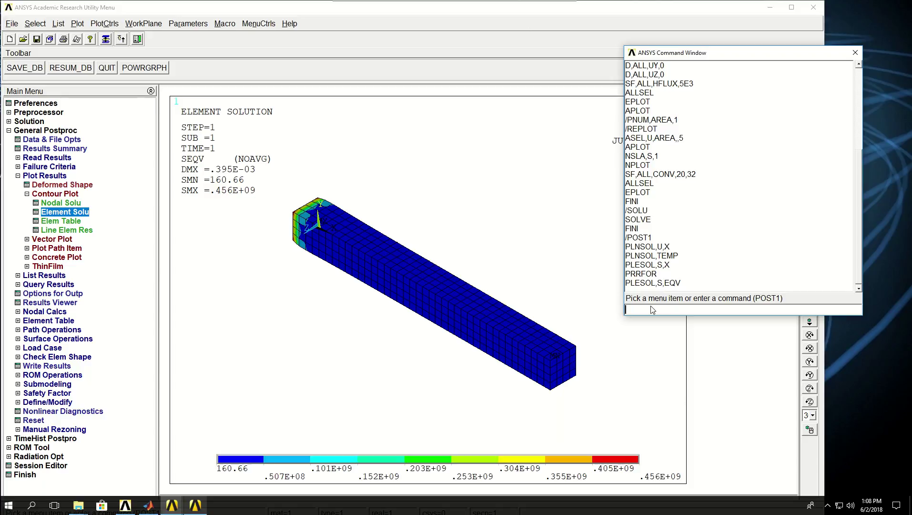